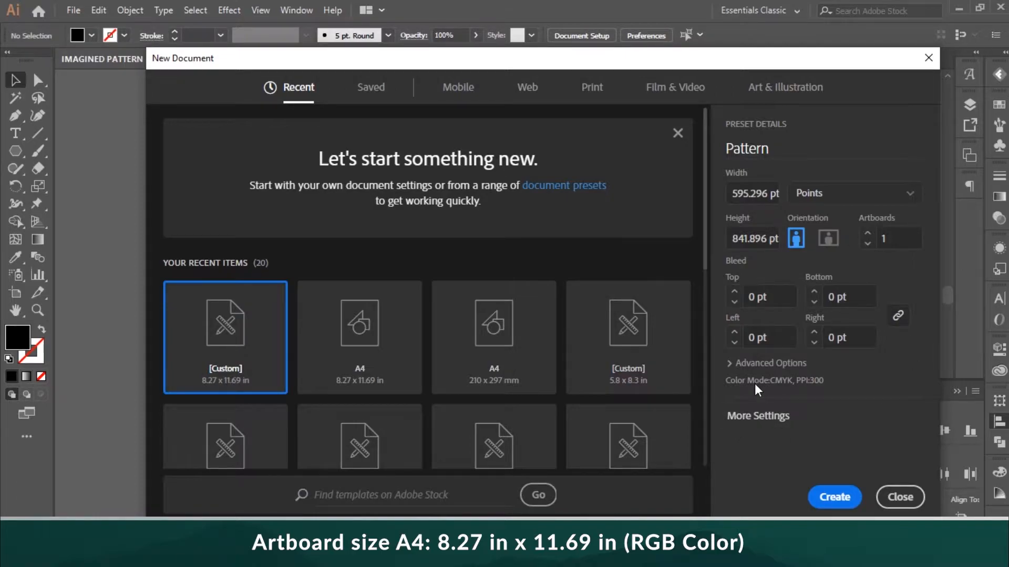
- Create the 8.27 x 11.69 in document named Pattern with its color mode set to RGB Color
left_click(730, 363)
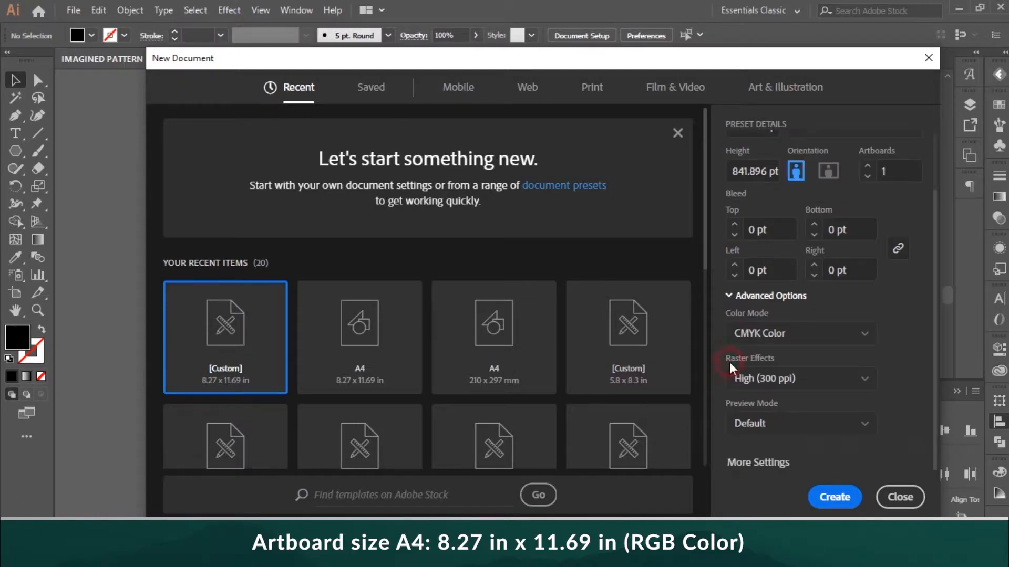
left_click(795, 334)
left_click(796, 361)
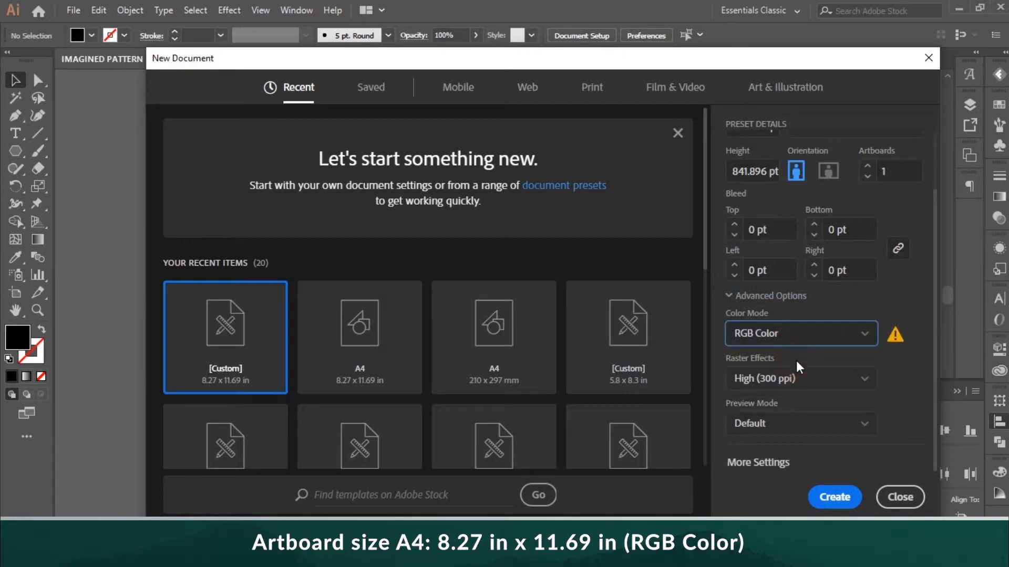
left_click(834, 497)
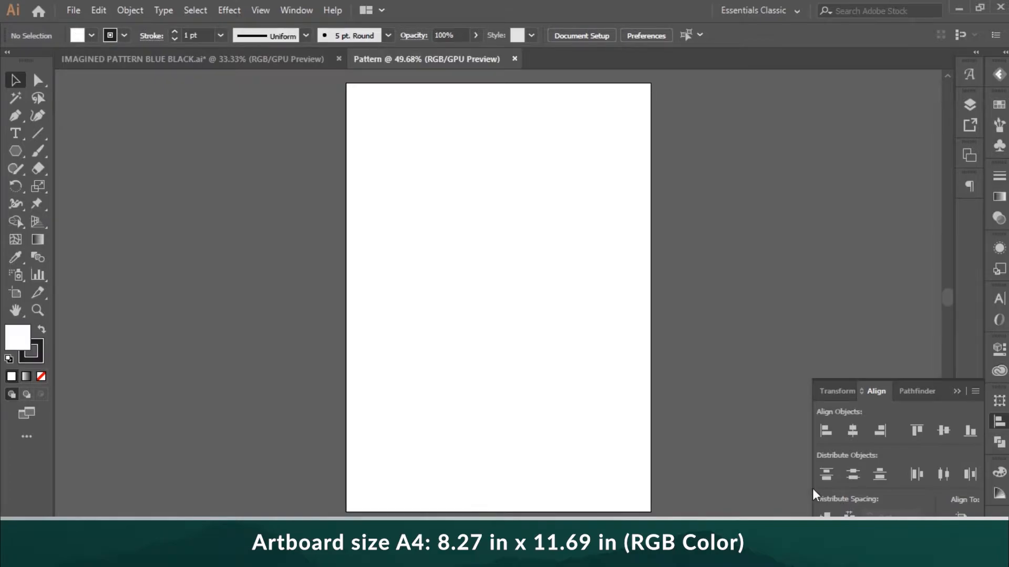
- Set the fill to none and the stroke color to pure black (000000)
left_click(41, 377)
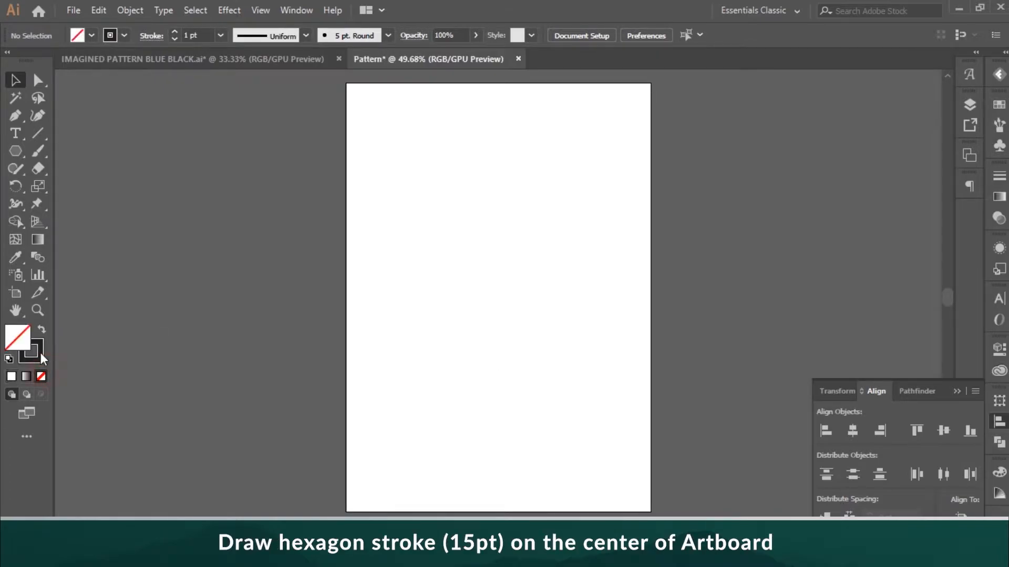
double_click(33, 351)
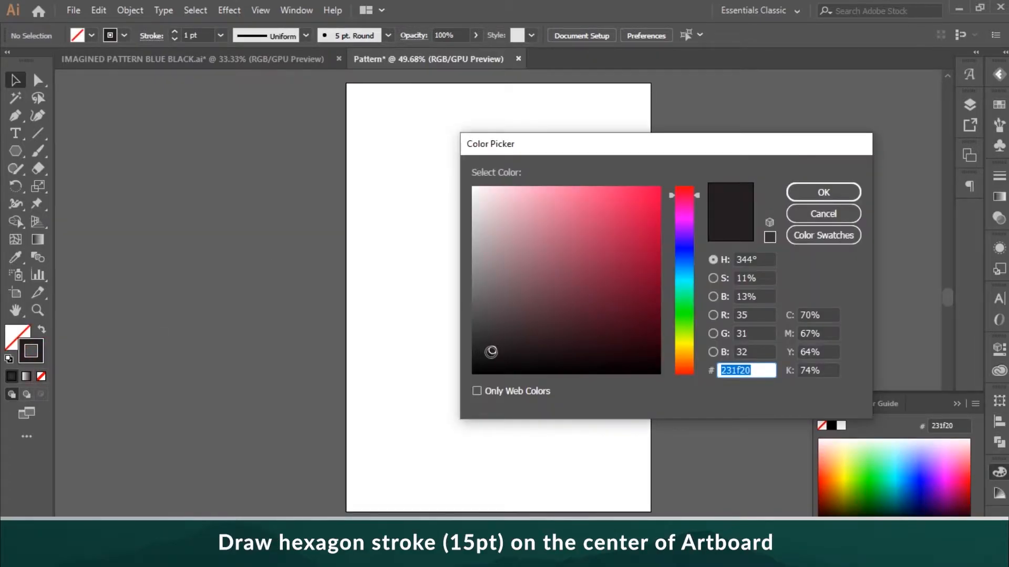
left_click_drag(490, 352, 458, 380)
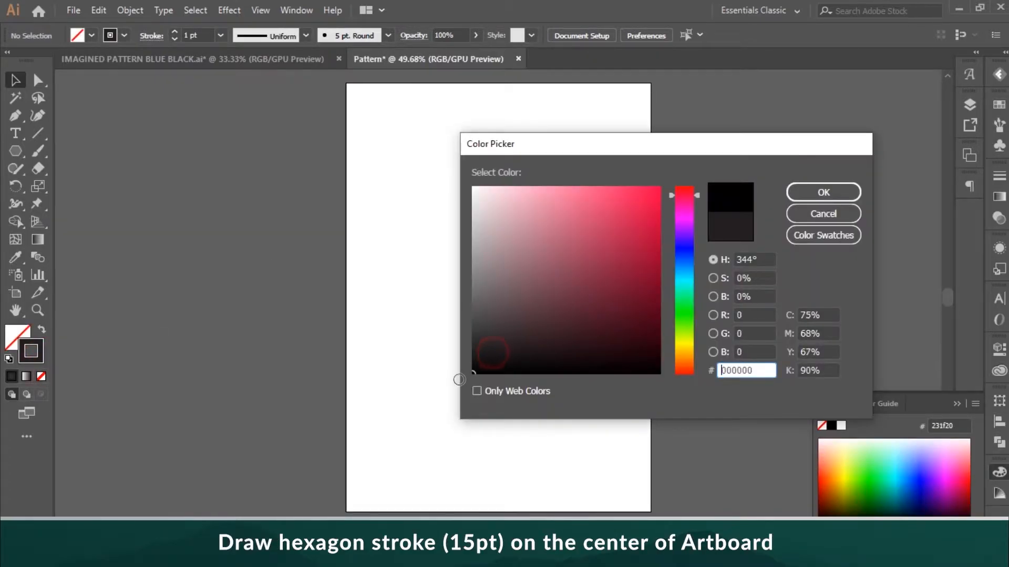
left_click(818, 190)
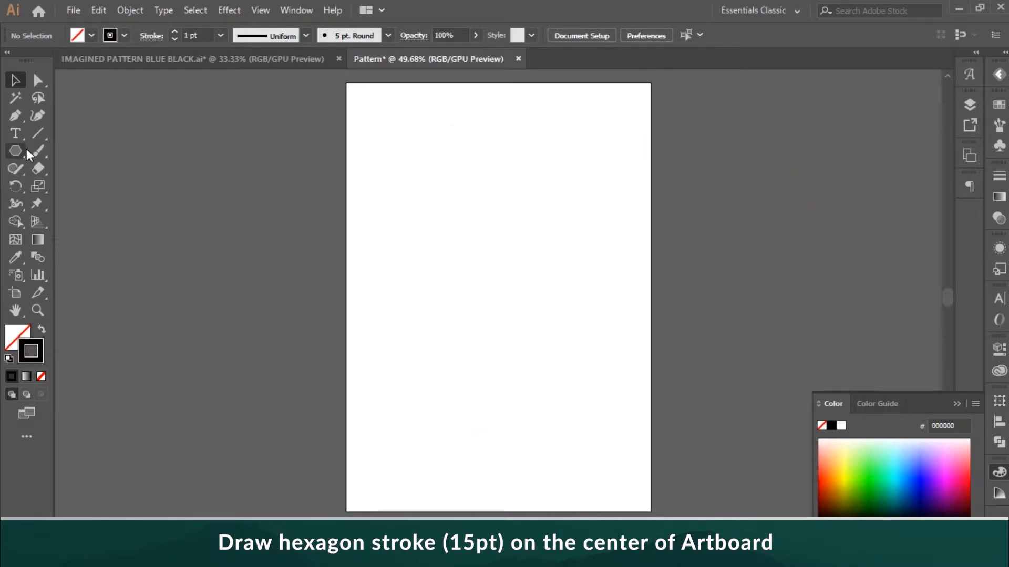
- Draw a hexagon about 359 pt wide and 311 pt high, and center it horizontally and vertically on the artboard
left_click(26, 150)
left_click_drag(344, 169, 436, 185)
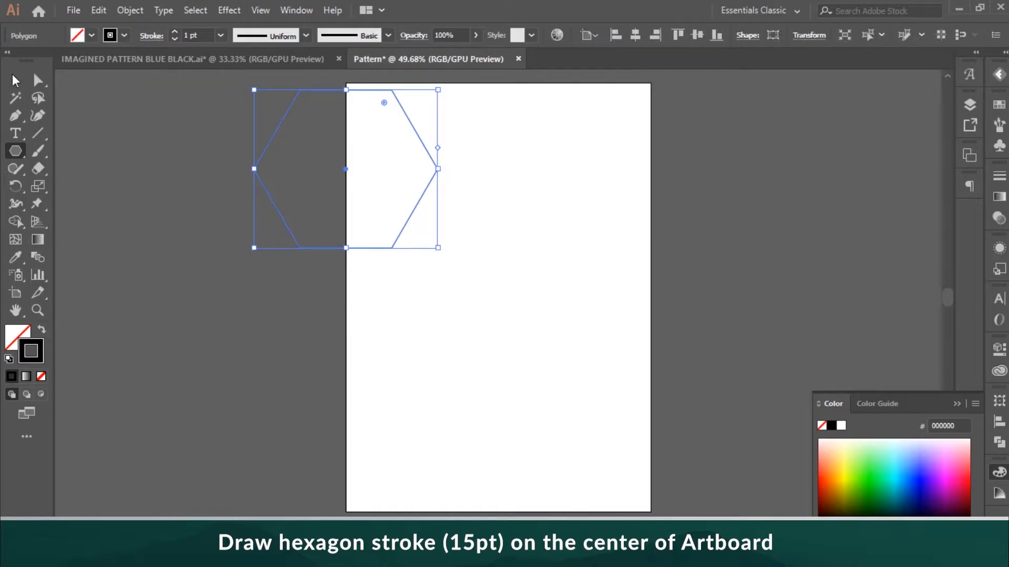
key("v")
left_click(634, 34)
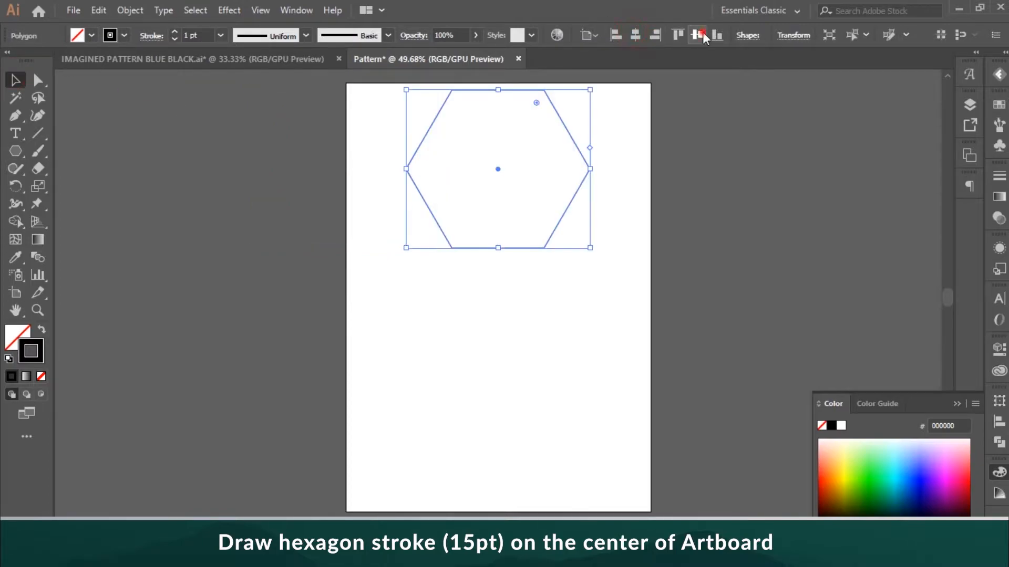
left_click(698, 33)
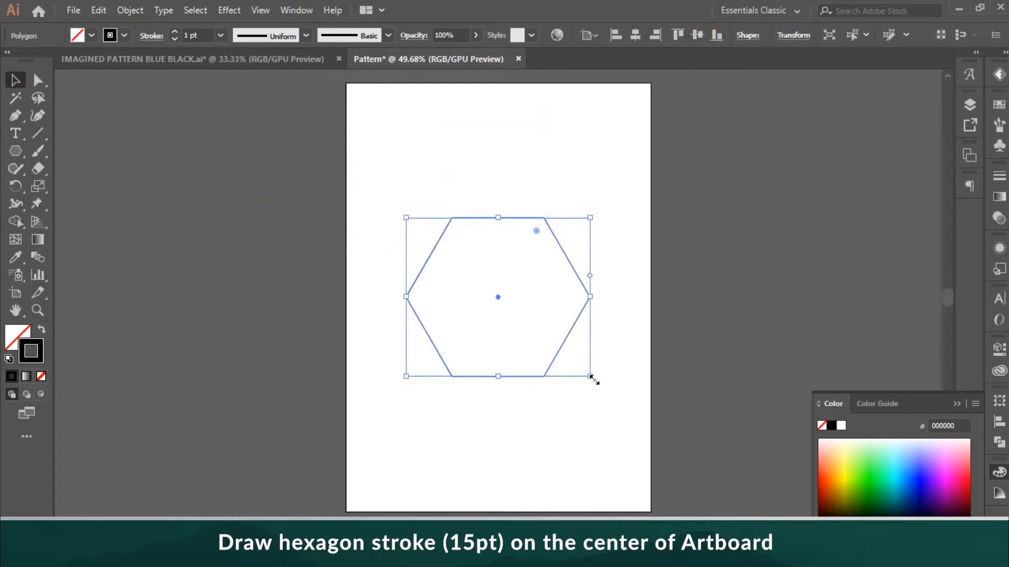
- Set the hexagon's stroke weight to 15 pt
left_click(186, 35)
type("15")
key("Return")
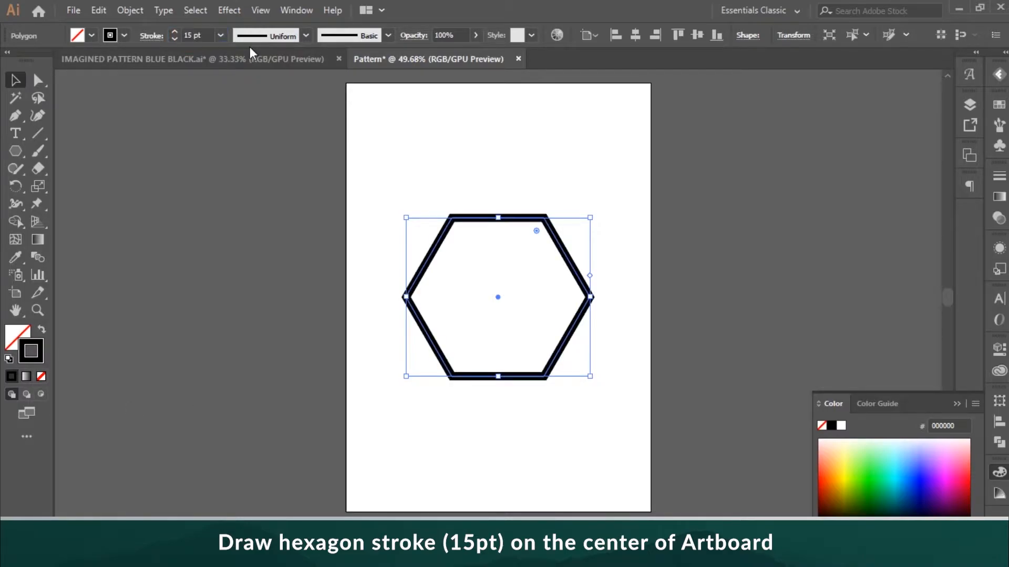
- Offset the hexagon's path outward by 30 pt with miter joins and a miter limit of 4
left_click(140, 10)
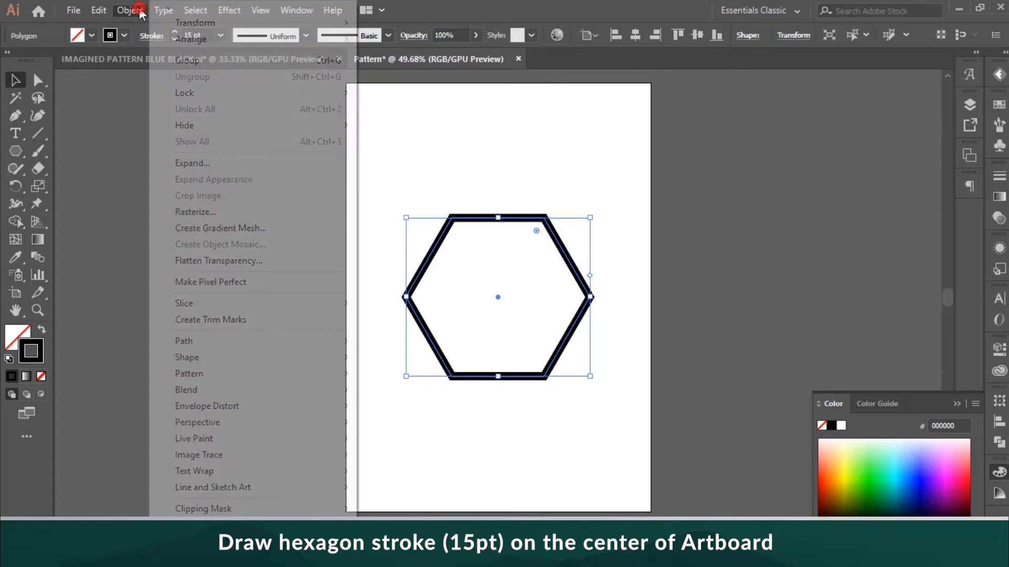
mouse_move(344, 343)
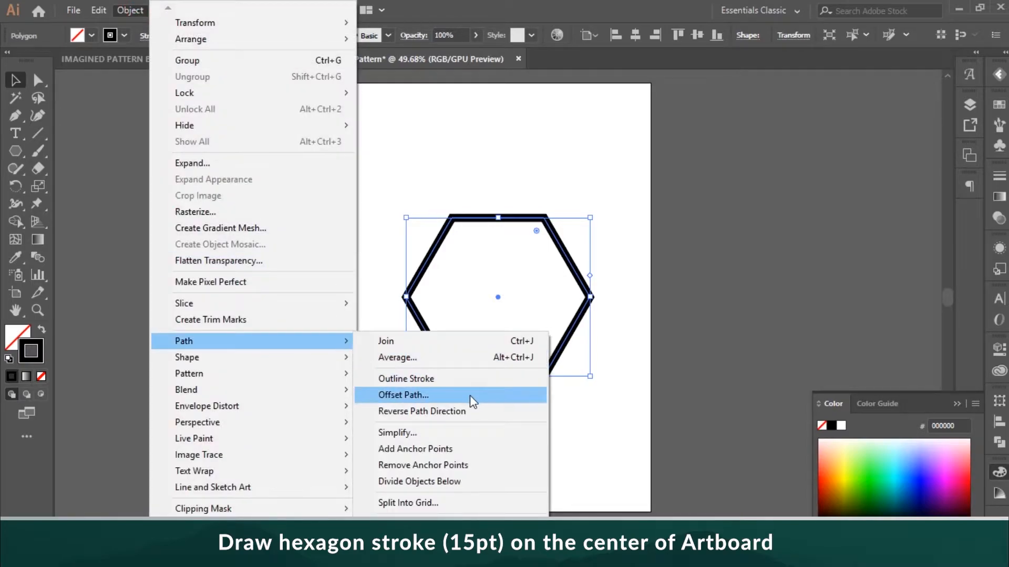
left_click(470, 395)
type("3")
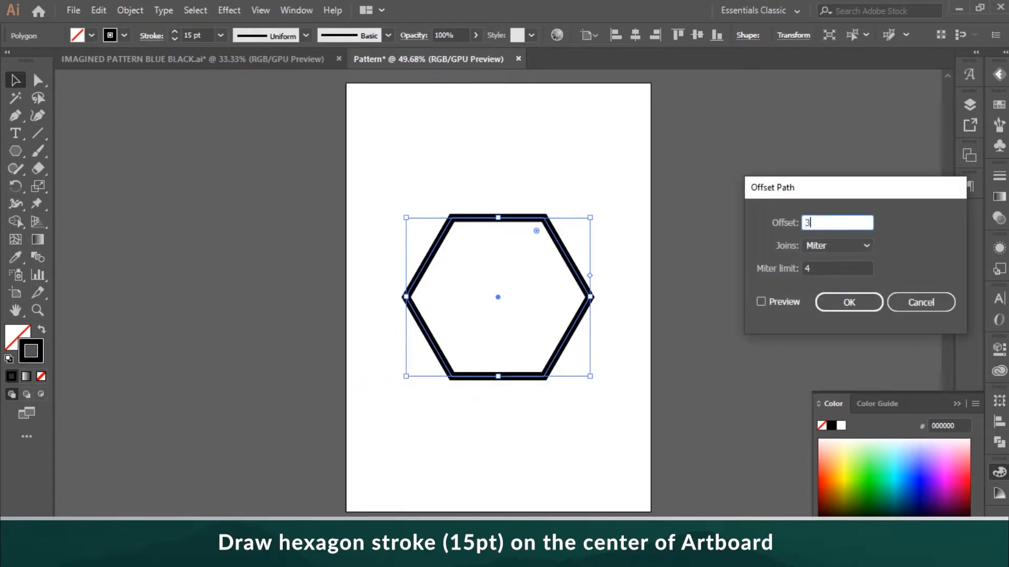
type("0")
left_click(775, 302)
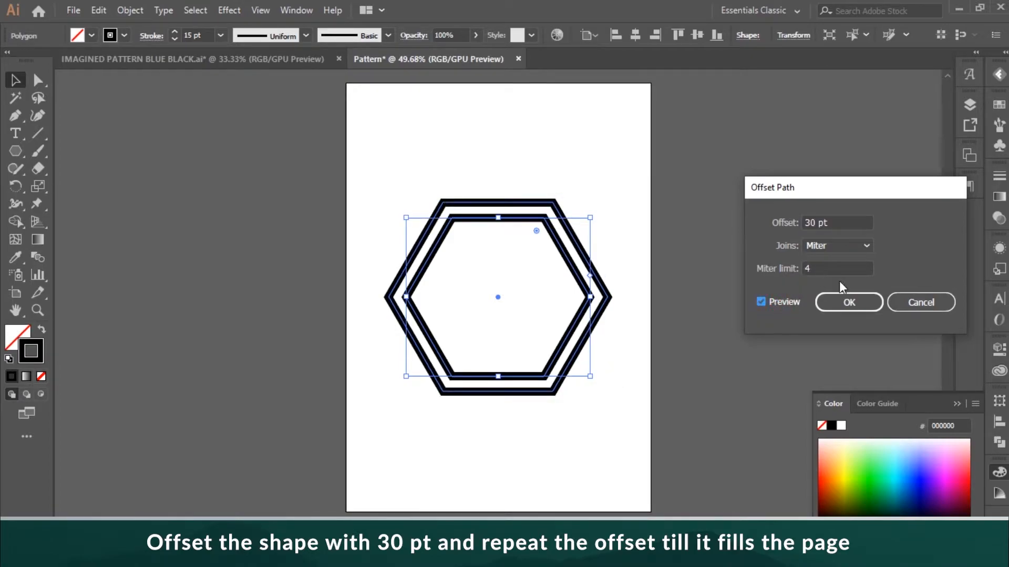
left_click(850, 301)
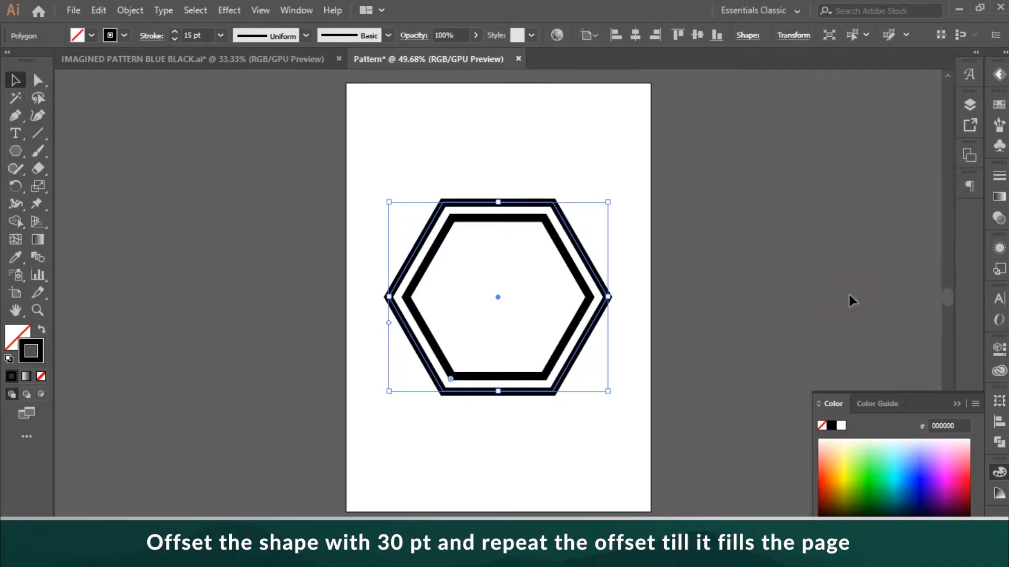
- Repeat the 30 pt path offset on each new outermost hexagon nine more times, until the rings cover the artboard's height
left_click(126, 11)
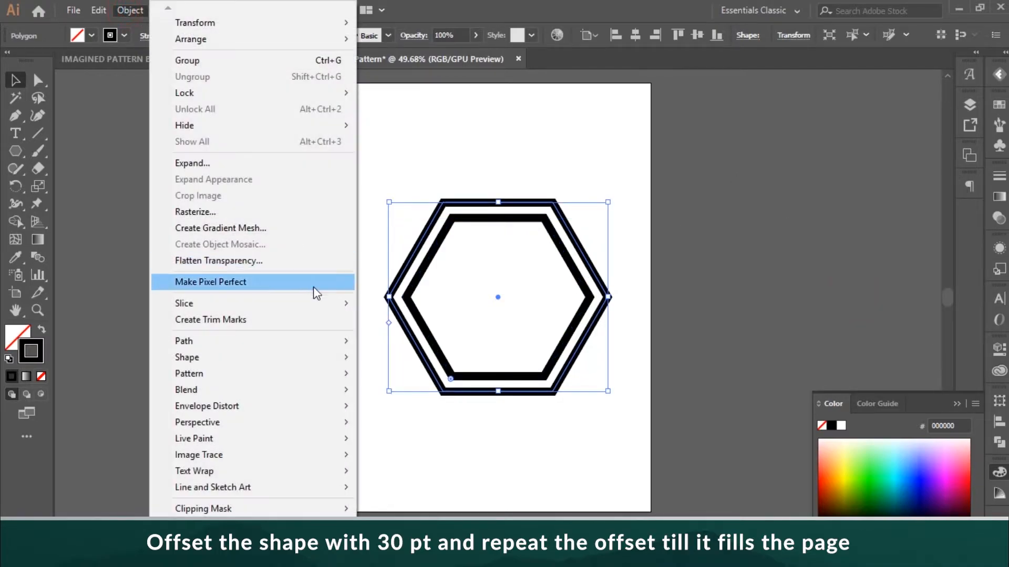
left_click(338, 341)
left_click(440, 395)
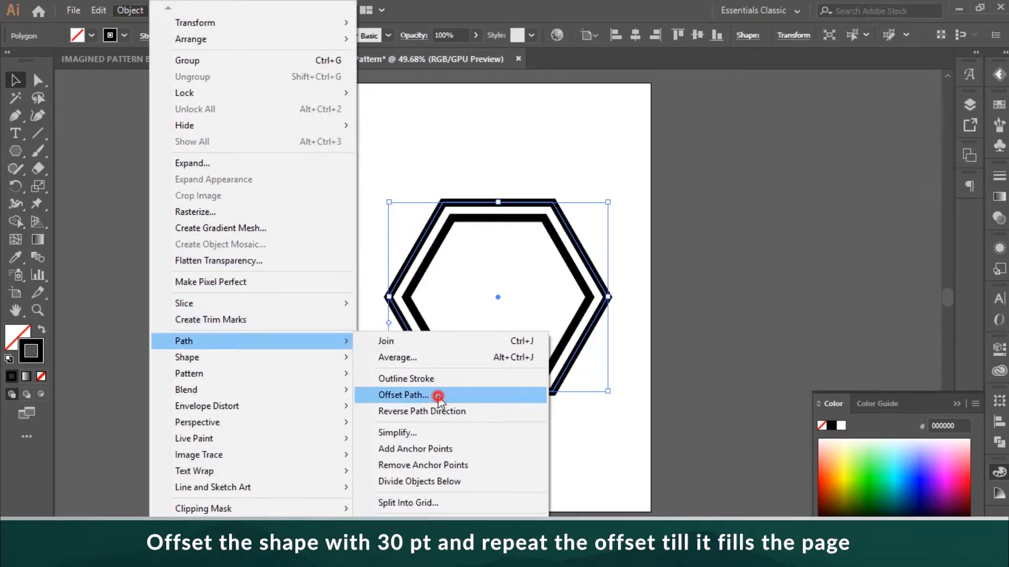
left_click(848, 302)
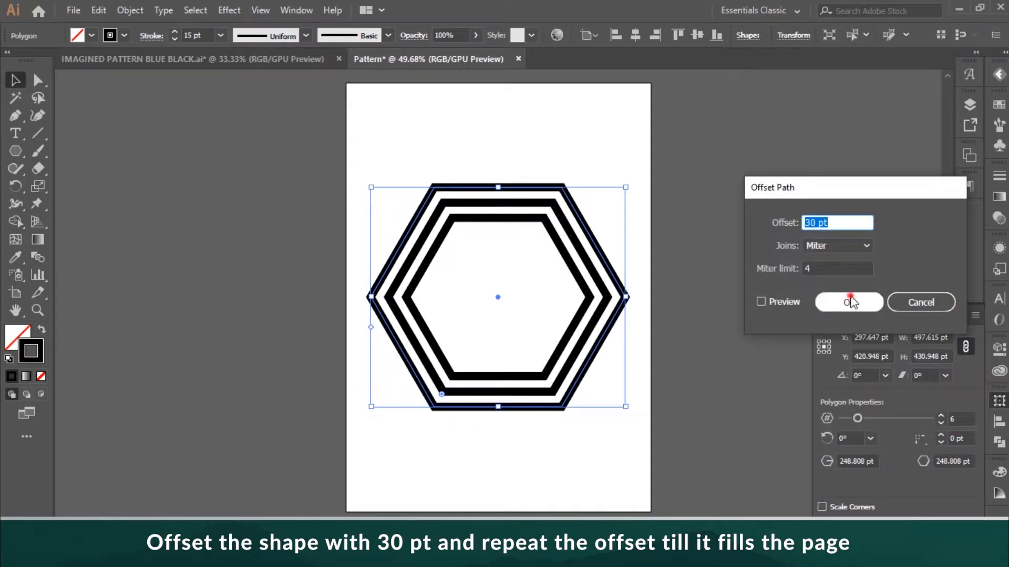
left_click(849, 301)
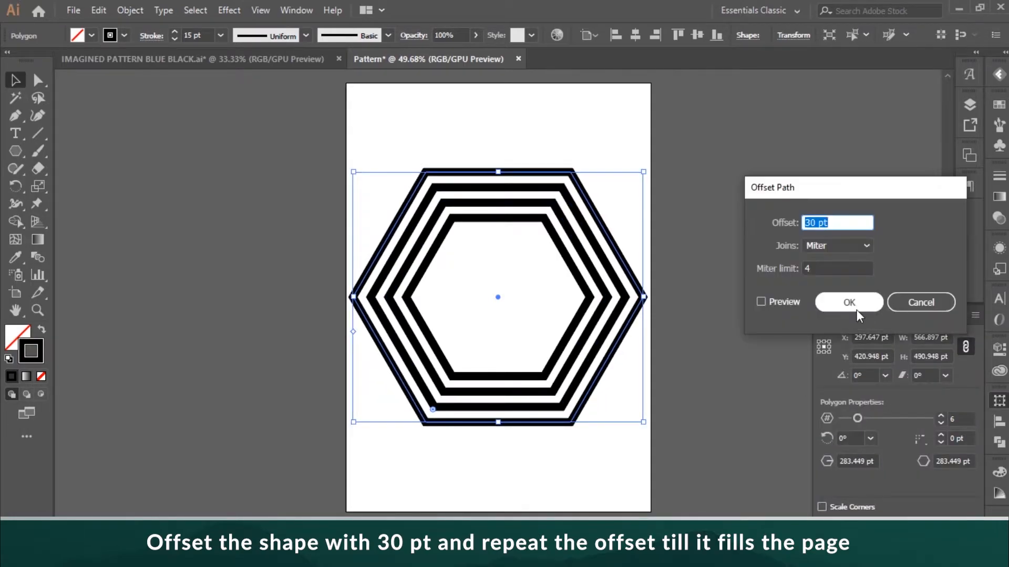
left_click(848, 301)
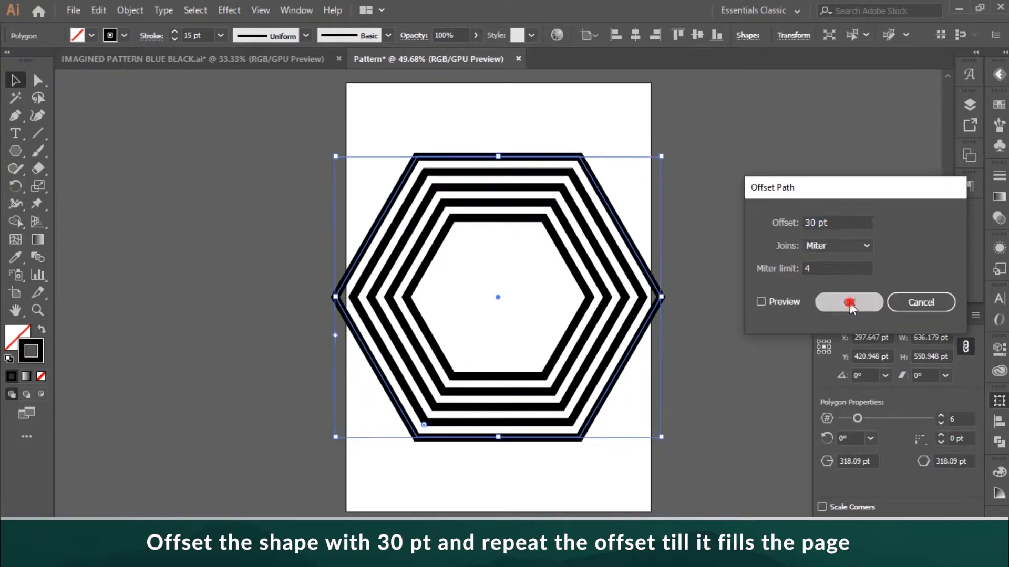
left_click(848, 301)
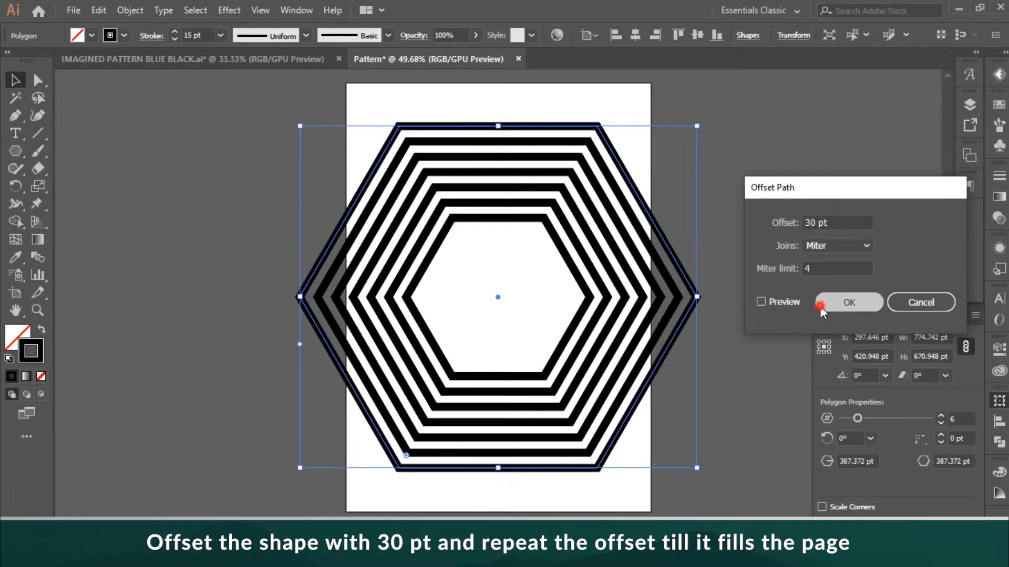
left_click(820, 304)
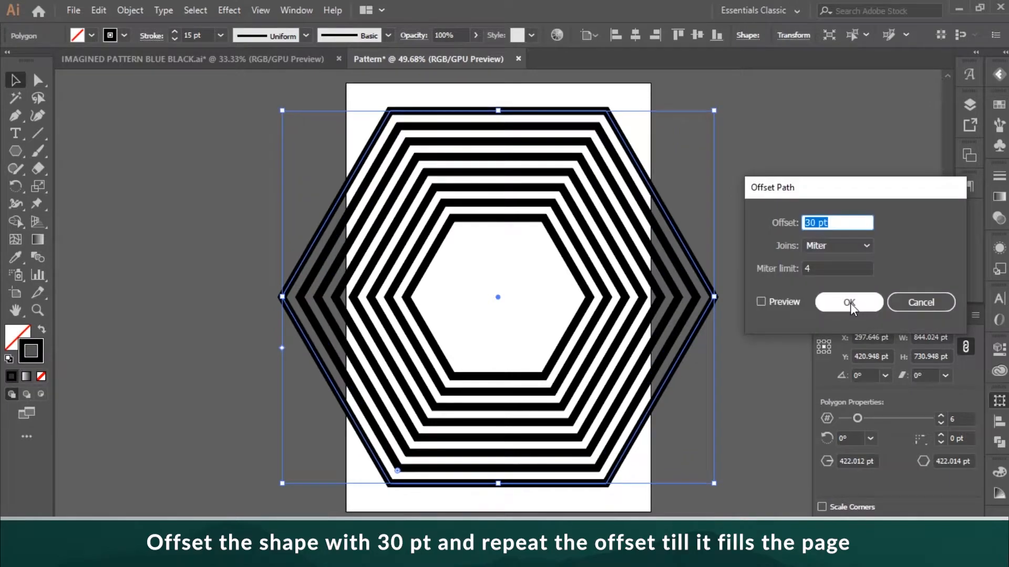
left_click(849, 303)
left_click(850, 303)
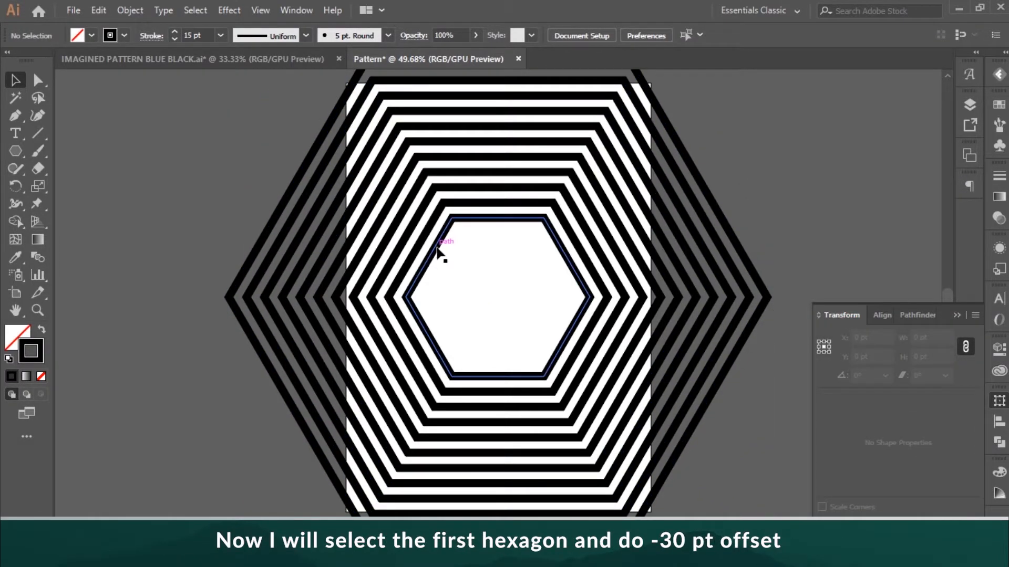
- Offset the original innermost hexagon inward with an offset of -30 pt
left_click(436, 248)
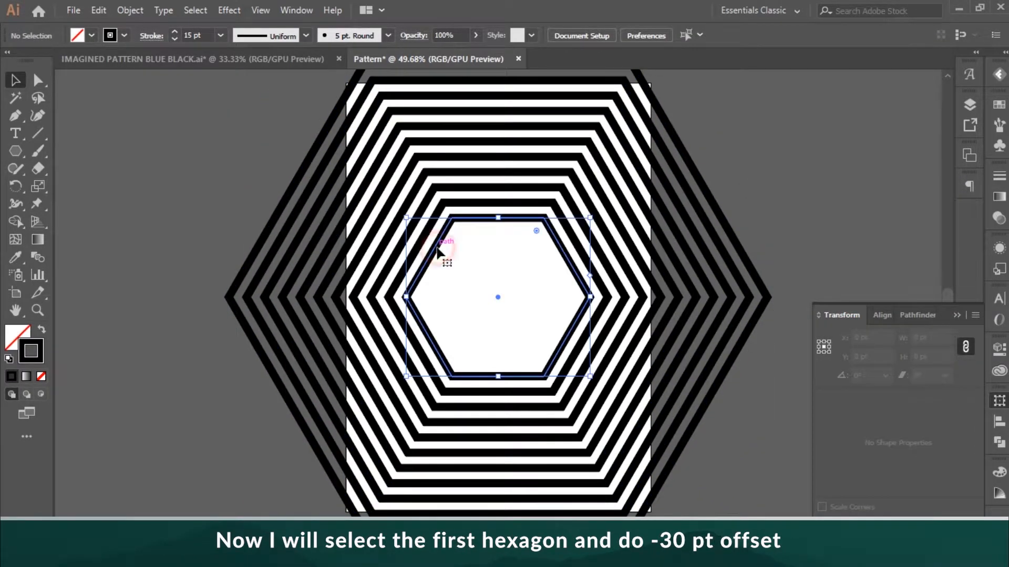
left_click(130, 11)
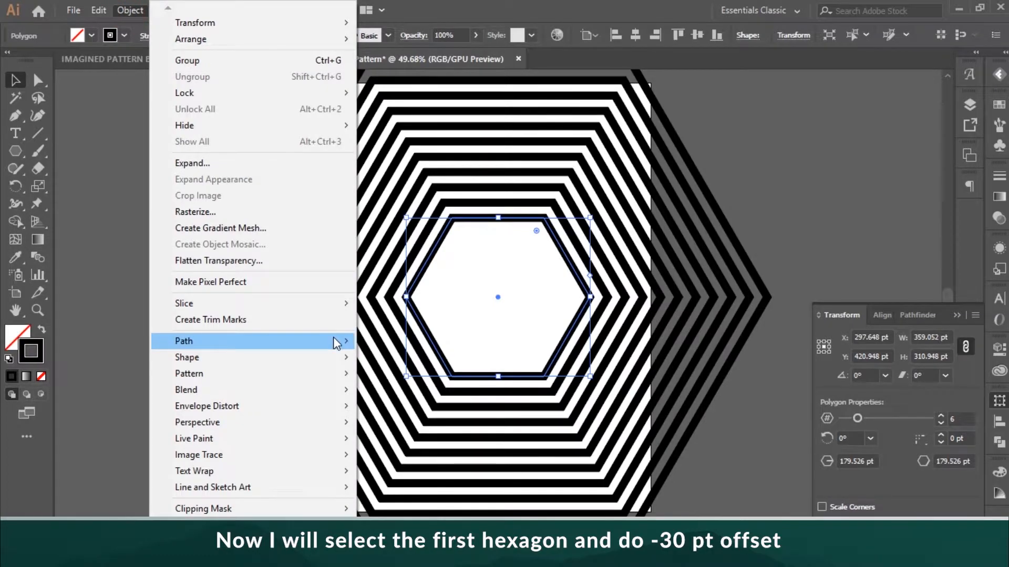
mouse_move(335, 341)
left_click(415, 392)
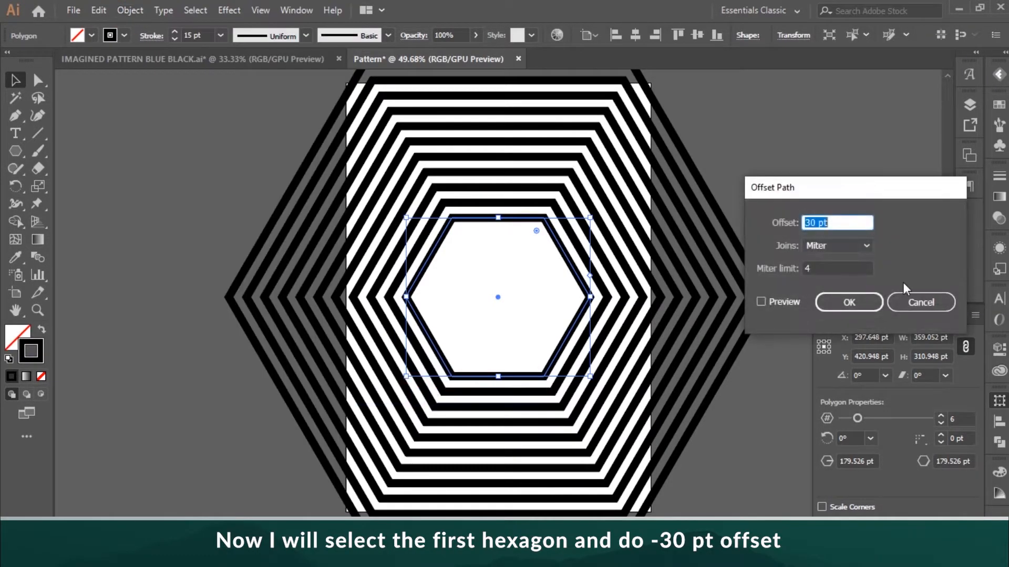
type("-30 pt")
key("Return")
- Repeat the -30 pt path offset on each new innermost hexagon four more times to fill the center
left_click(130, 10)
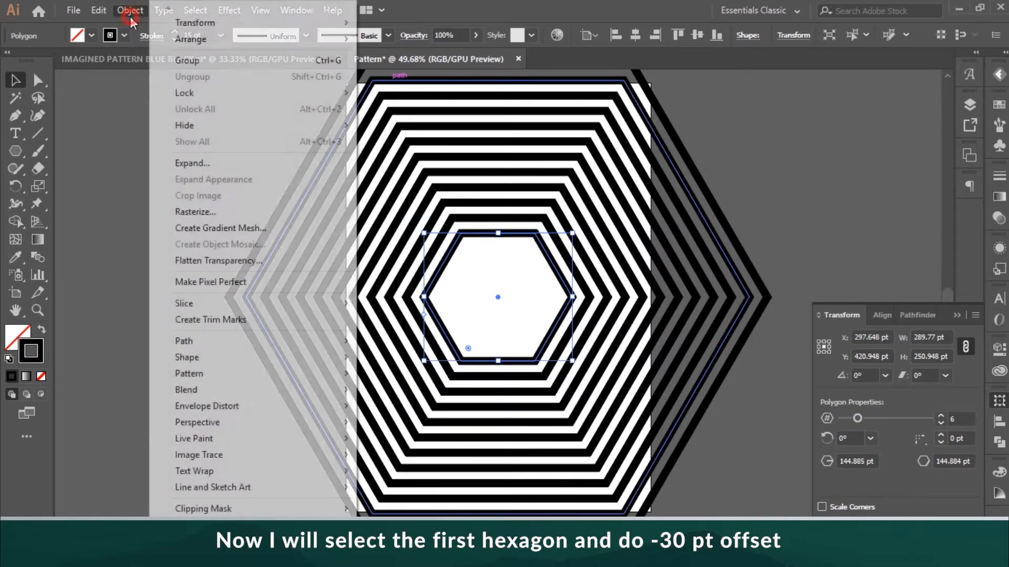
mouse_move(338, 343)
left_click(420, 400)
key("Return")
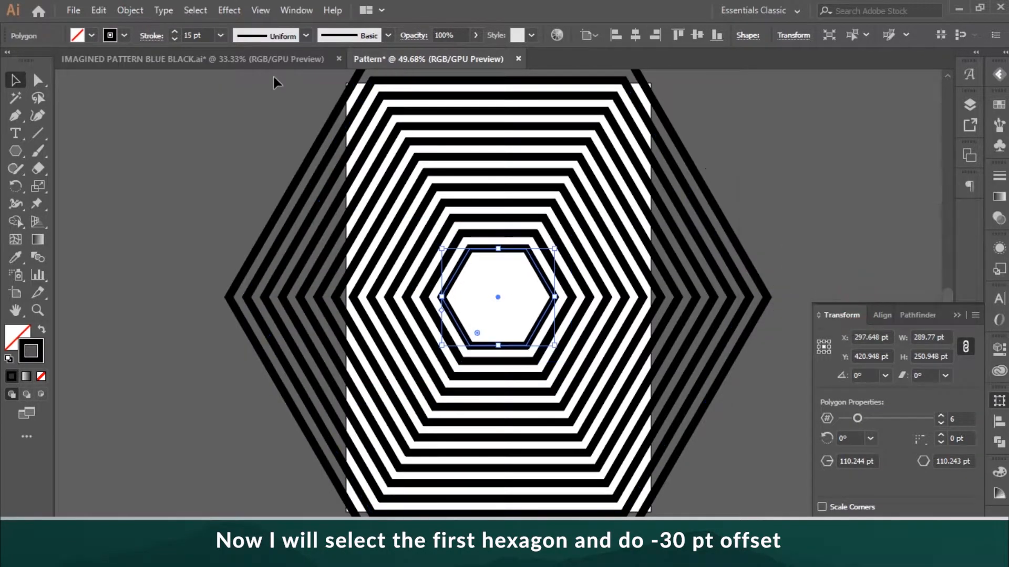
left_click(130, 10)
left_click(313, 341)
left_click(415, 394)
left_click(833, 300)
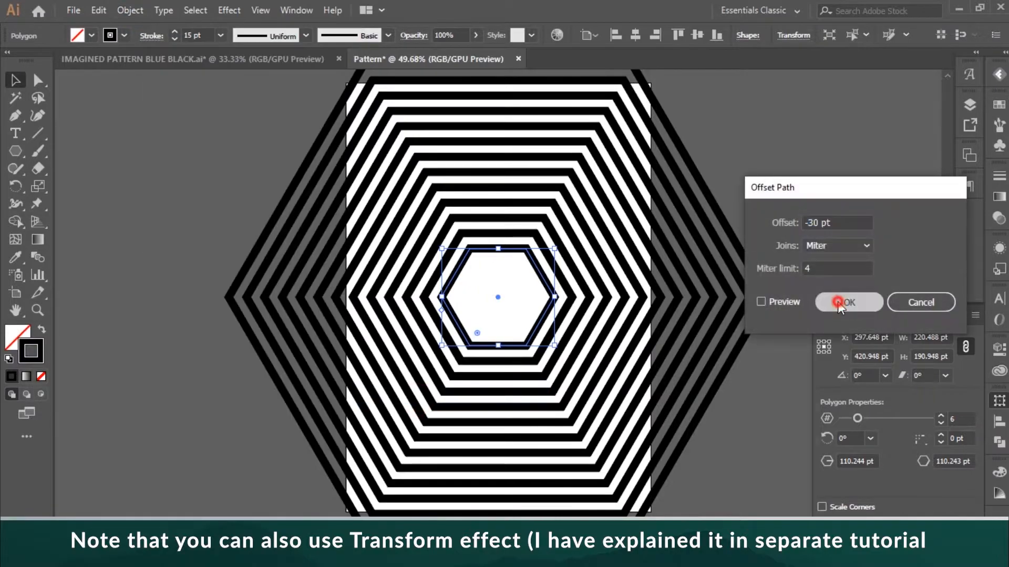
left_click(130, 10)
mouse_move(326, 341)
left_click(425, 392)
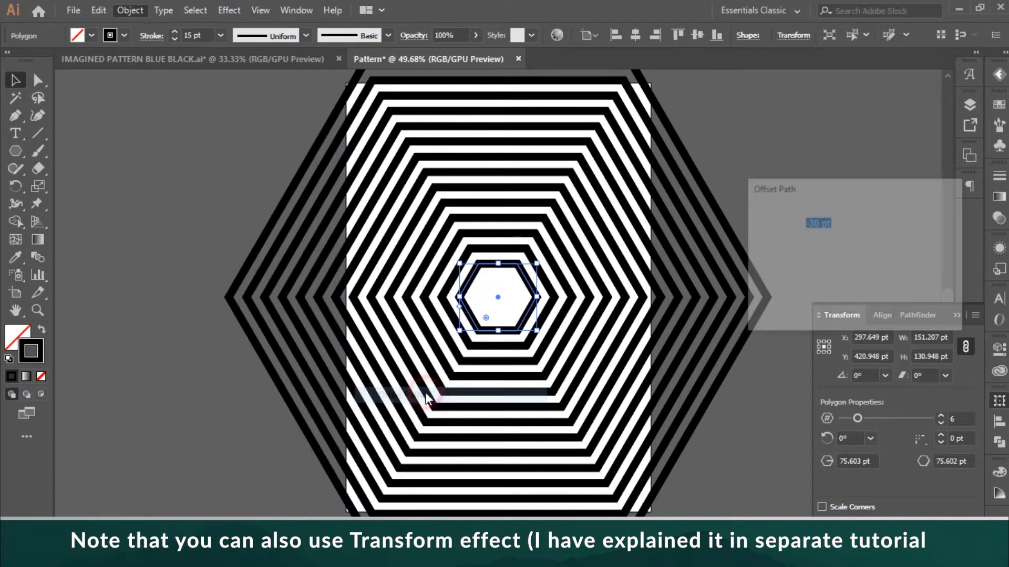
key("Return")
left_click(130, 10)
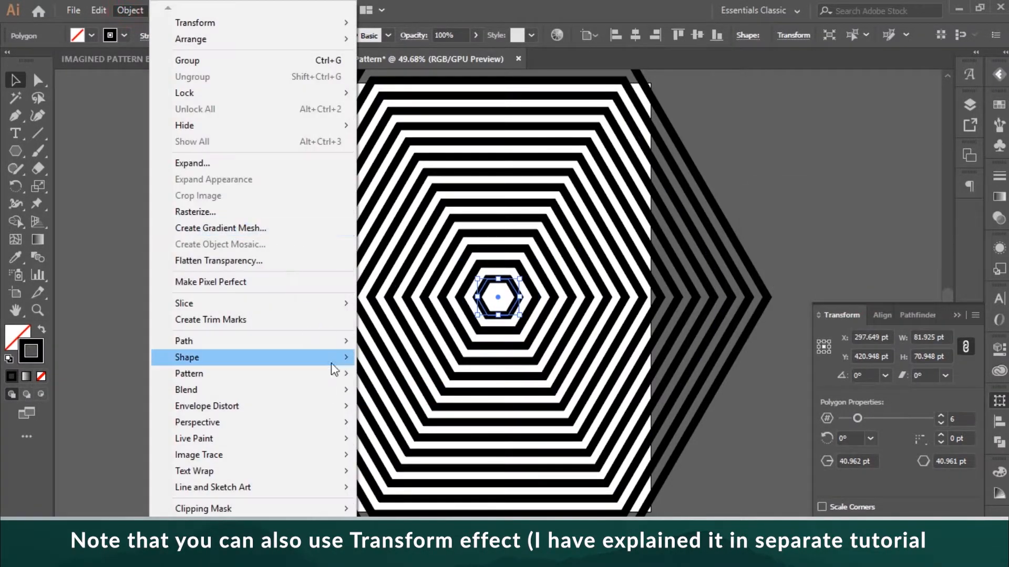
mouse_move(326, 341)
left_click(421, 395)
left_click(868, 302)
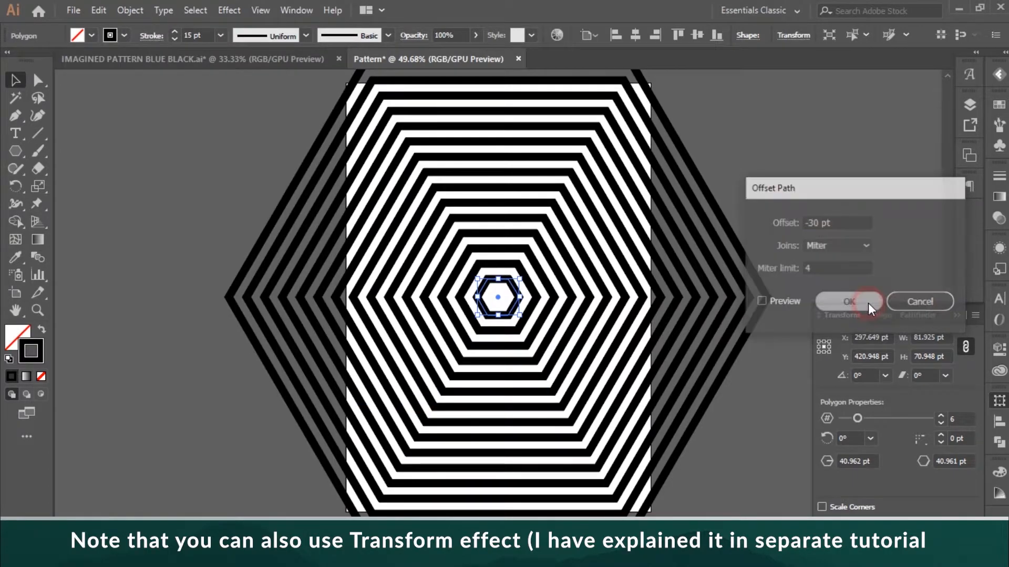
- Select all the concentric hexagons and group them
left_click(740, 181)
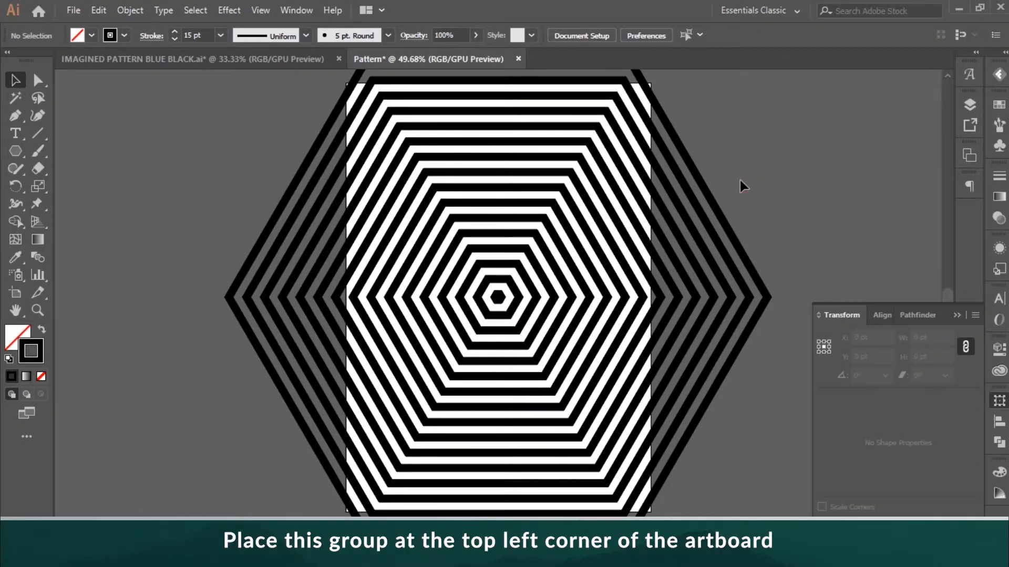
left_click_drag(739, 180, 233, 399)
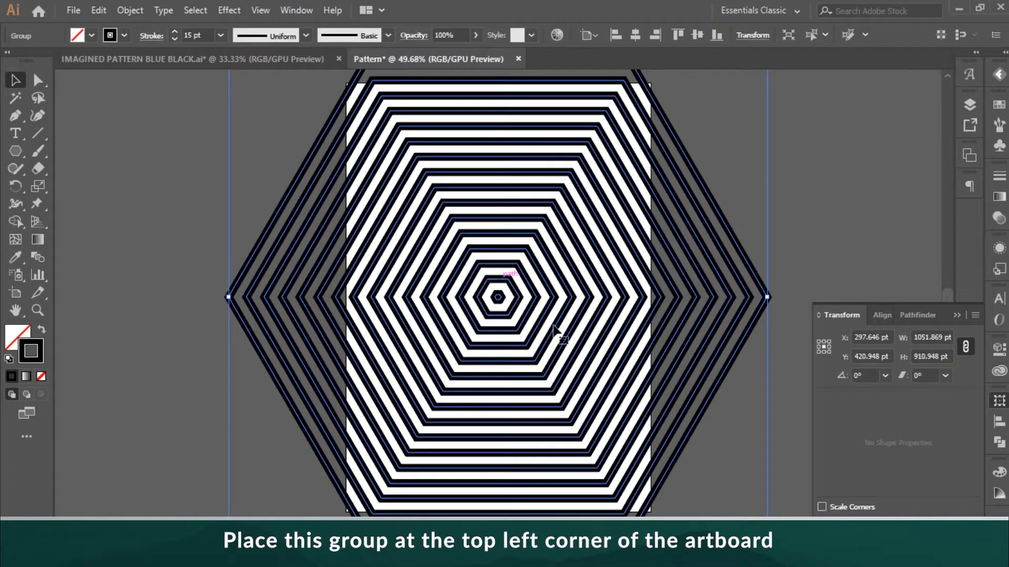
- Move the hexagon group so its center sits on the artboard's top-left corner
left_click_drag(500, 307, 349, 85)
left_click(790, 172)
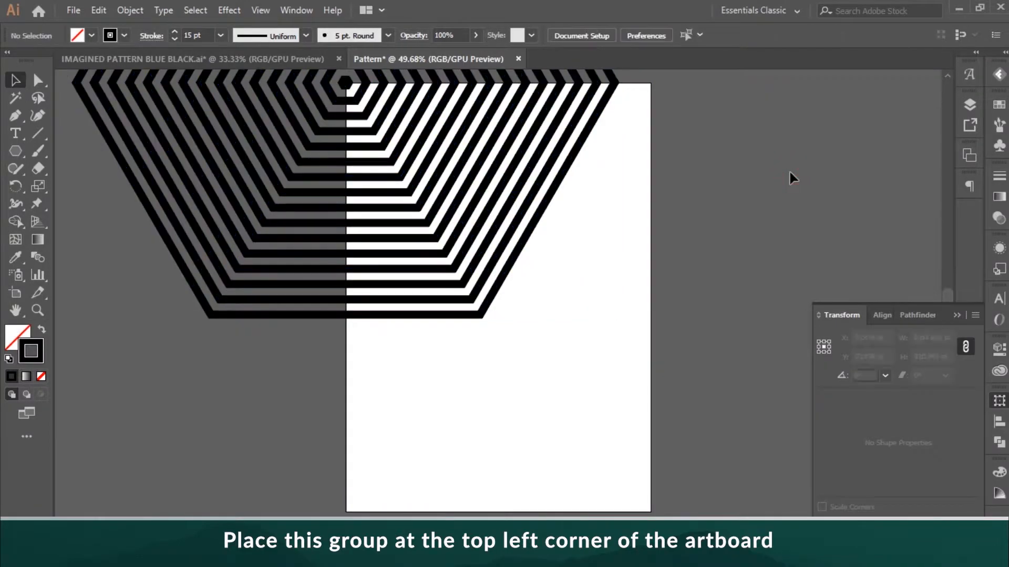
left_click_drag(950, 295, 945, 289)
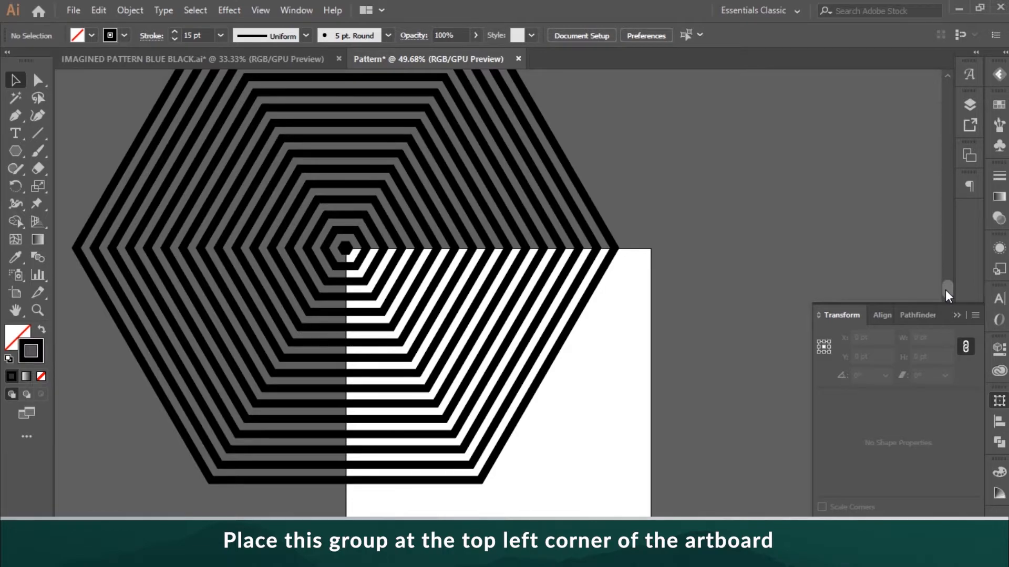
- Copy the hexagon group and paste the duplicate in front of the original
left_click(418, 257)
left_click(107, 9)
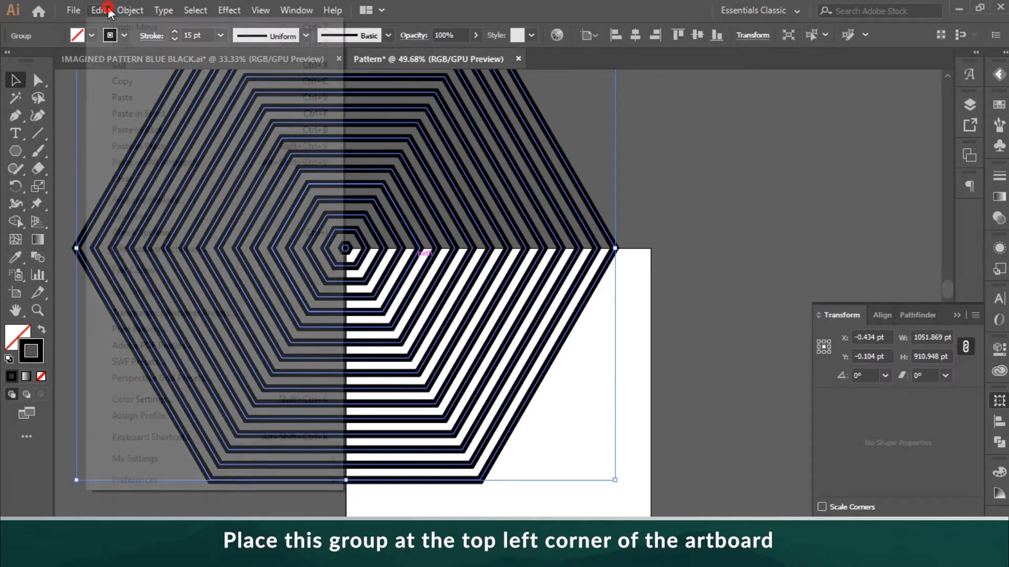
left_click(110, 10)
left_click(130, 10)
left_click(108, 7)
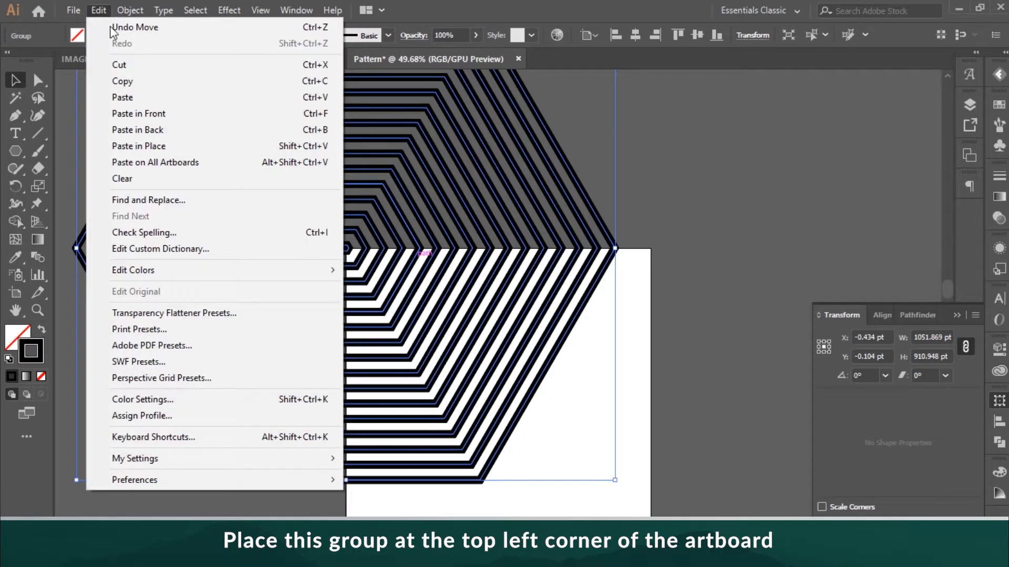
left_click(125, 80)
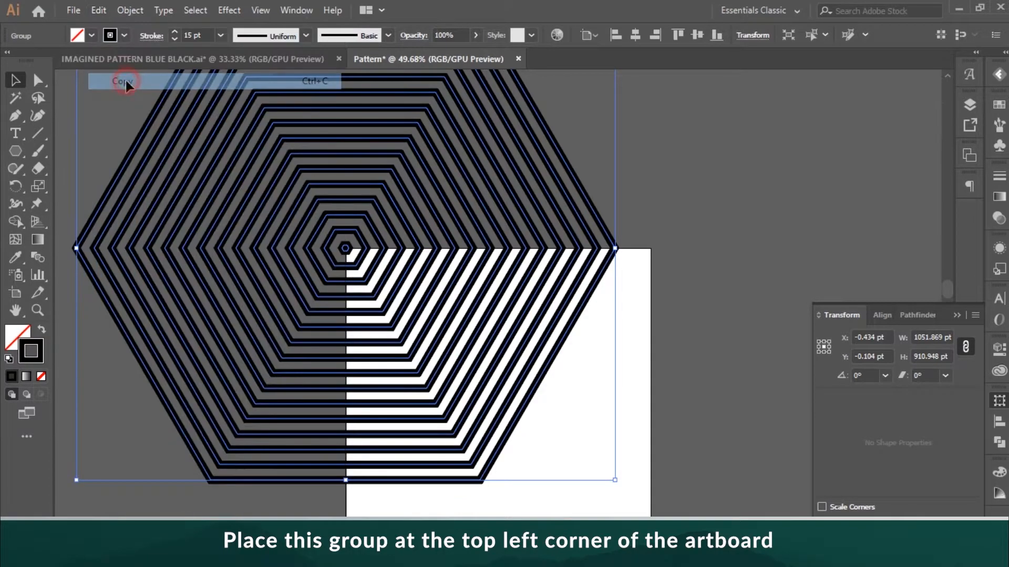
left_click(101, 8)
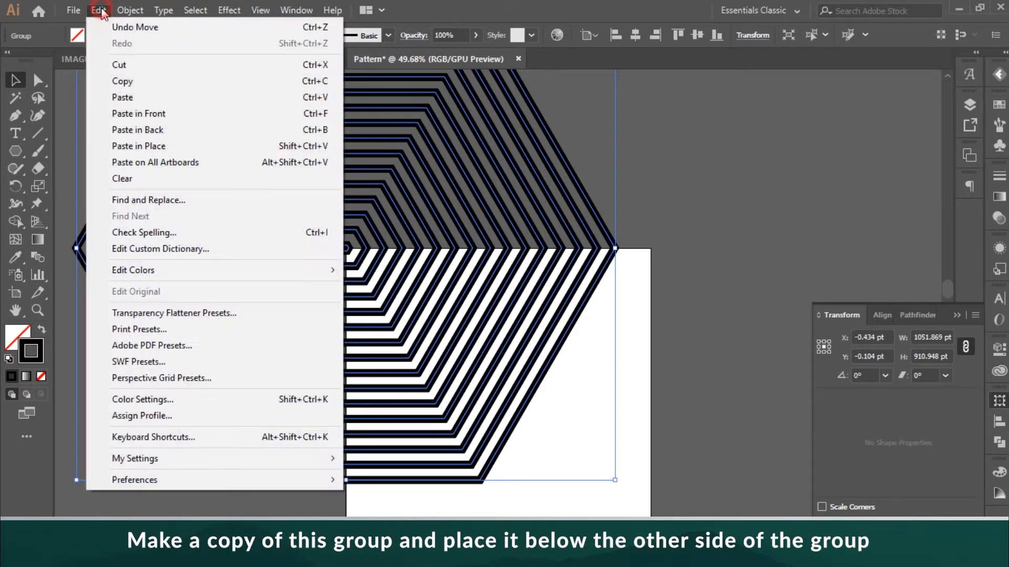
left_click(170, 108)
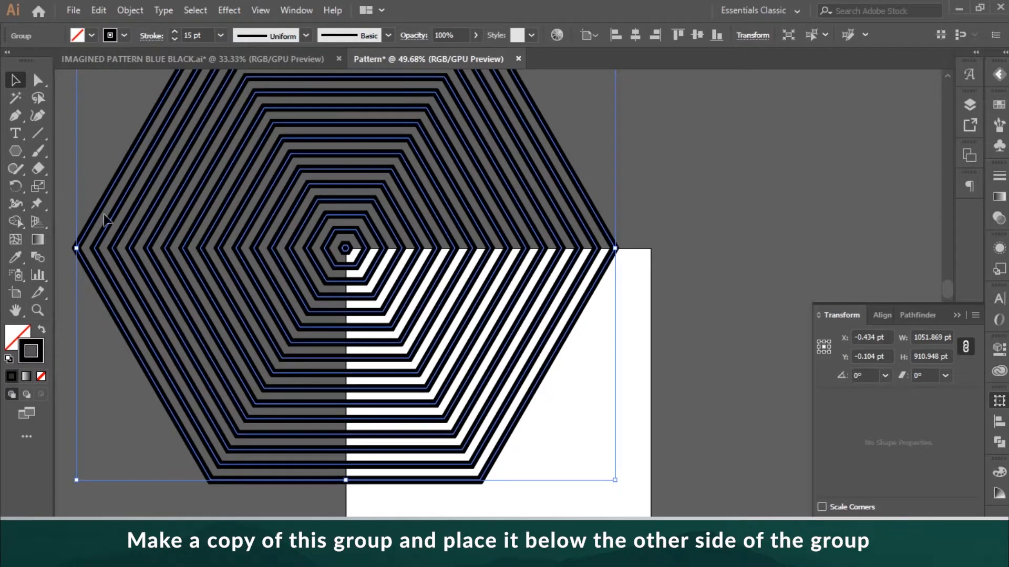
- Move the duplicate down to the right of the original so the slanted borders of both hexagon groups join
left_click(530, 241)
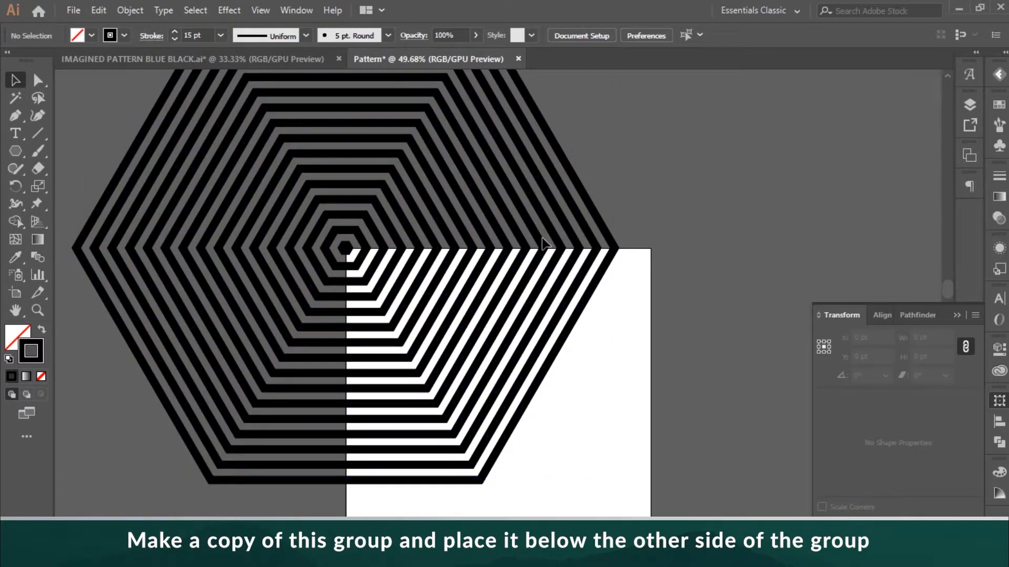
left_click(109, 191)
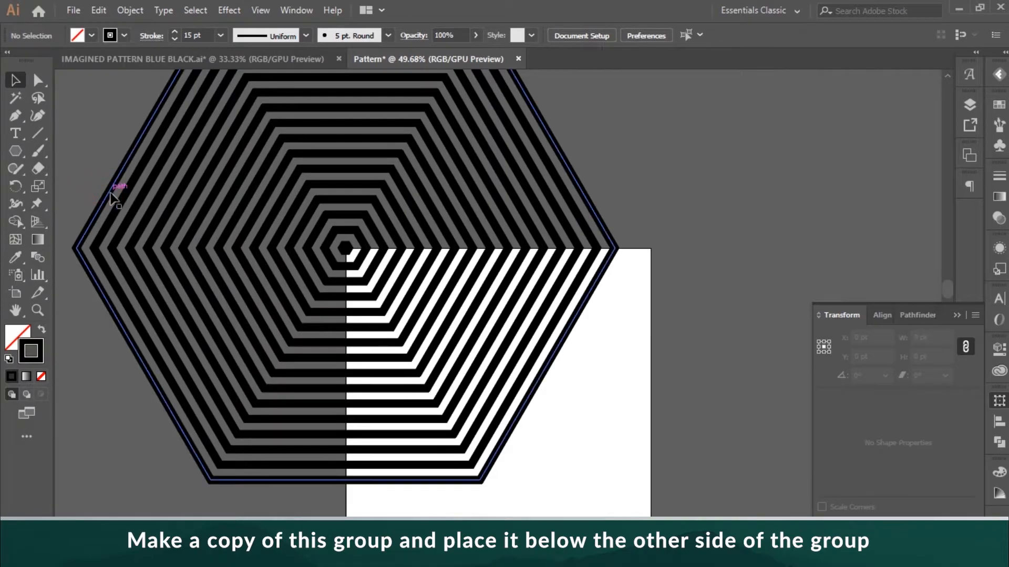
left_click_drag(108, 191, 597, 210)
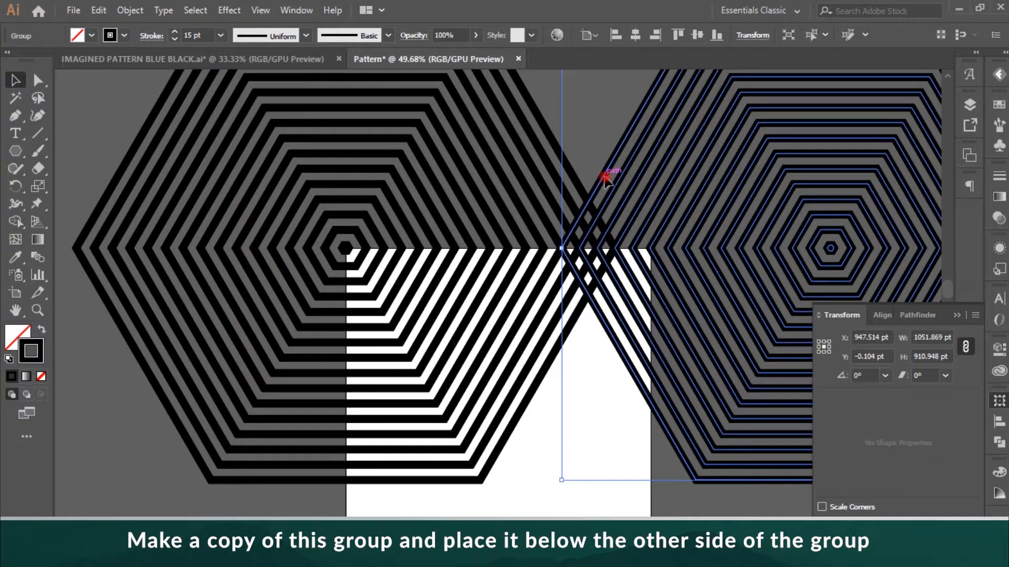
left_click_drag(605, 178, 646, 393)
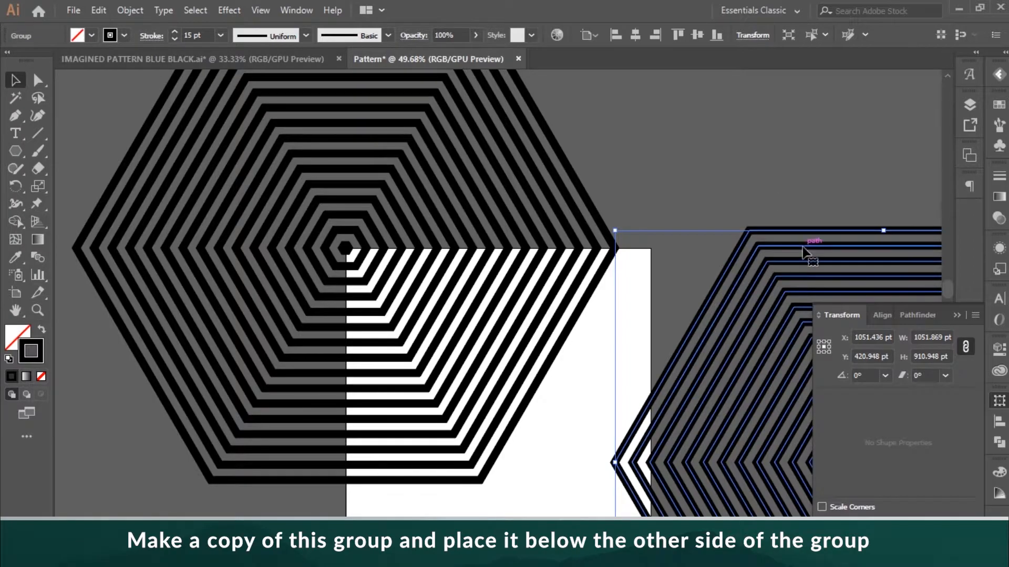
left_click_drag(799, 233, 803, 248)
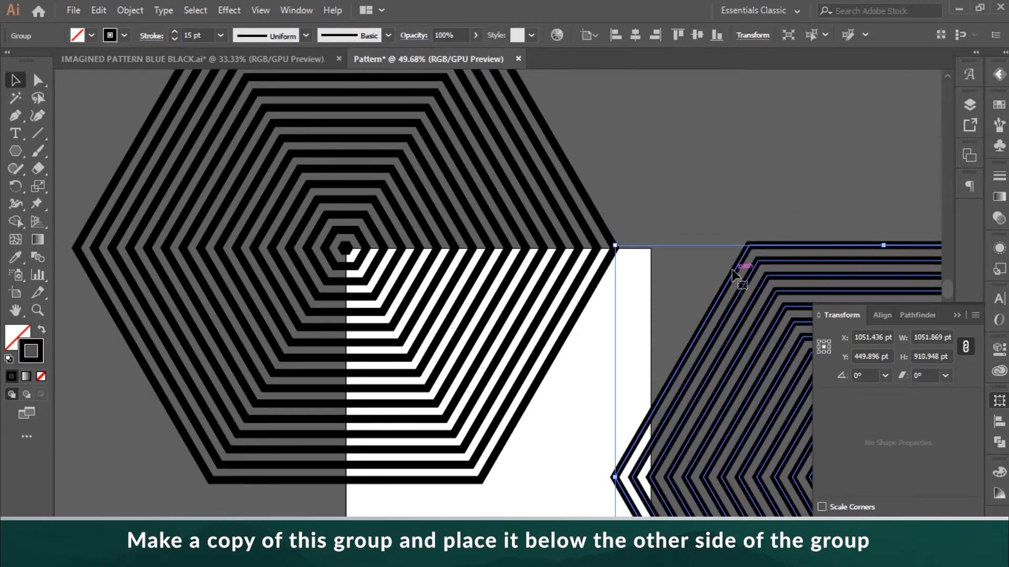
left_click_drag(733, 272, 603, 274)
left_click(682, 200)
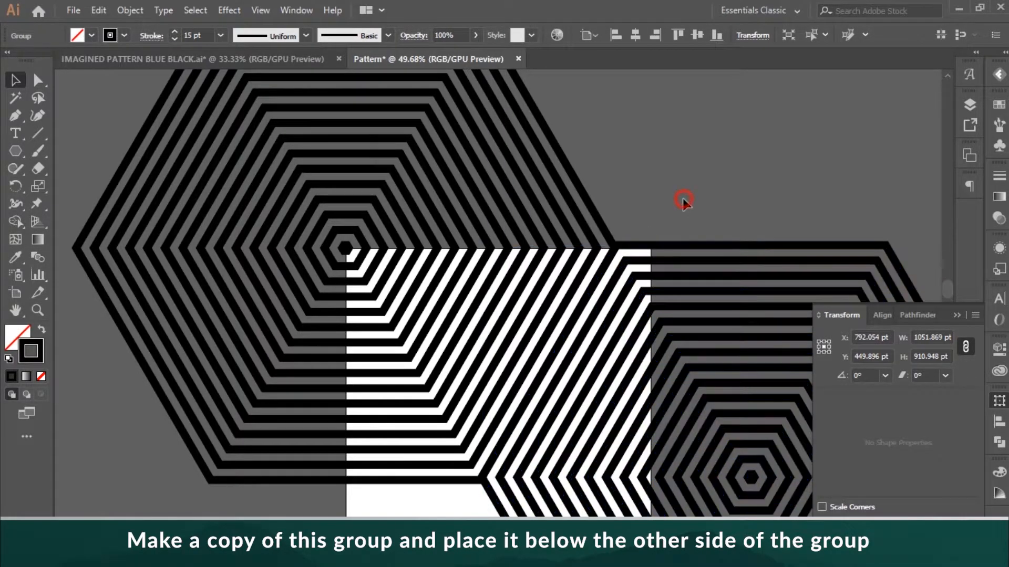
left_click(960, 314)
mouse_move(949, 291)
left_mouse_down()
mouse_move(952, 307)
mouse_move(950, 296)
left_mouse_up()
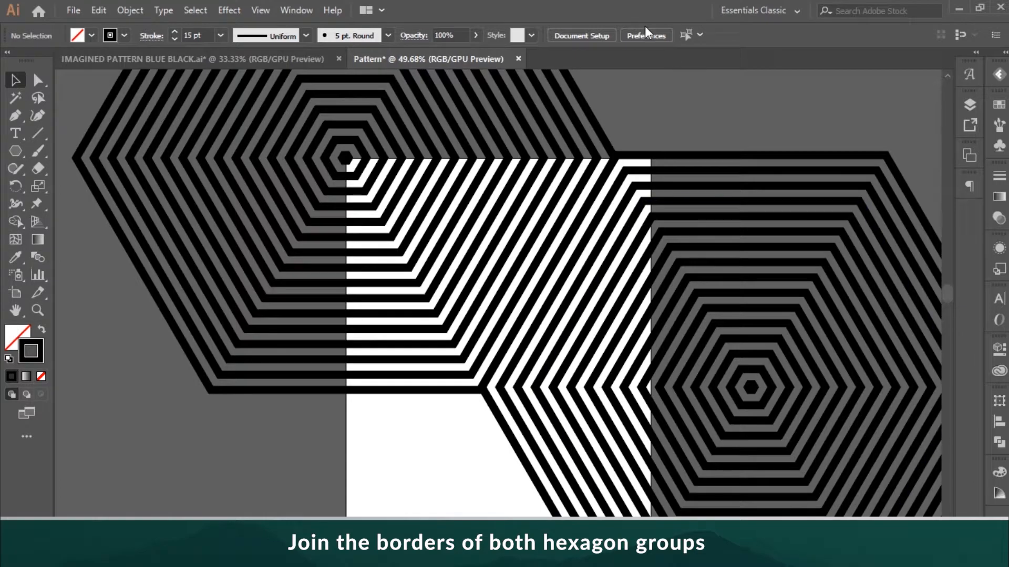
- Paste a third hexagon group in front and move it directly below the first, joining its borders with both other groups
left_click(344, 167)
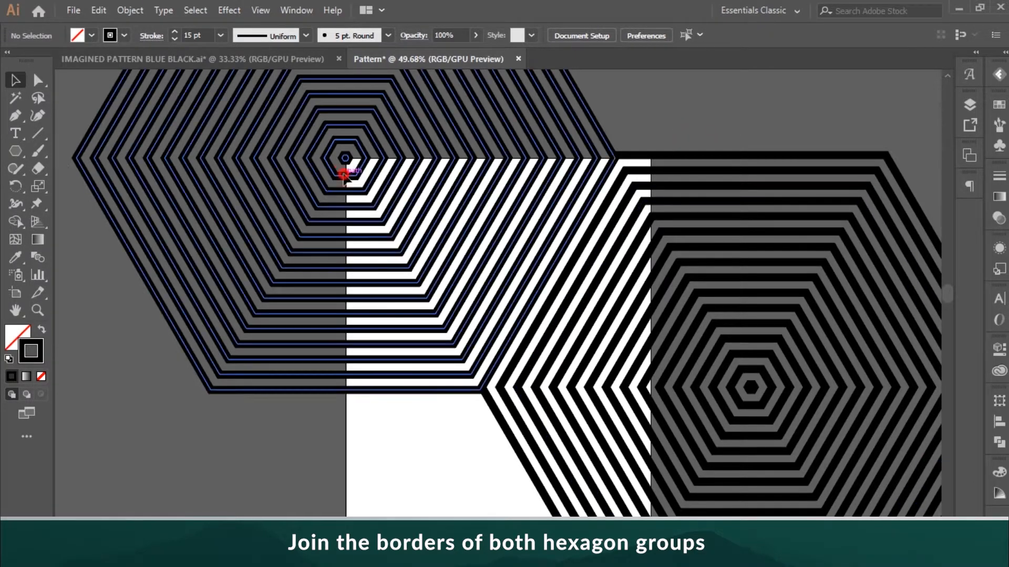
left_click(98, 10)
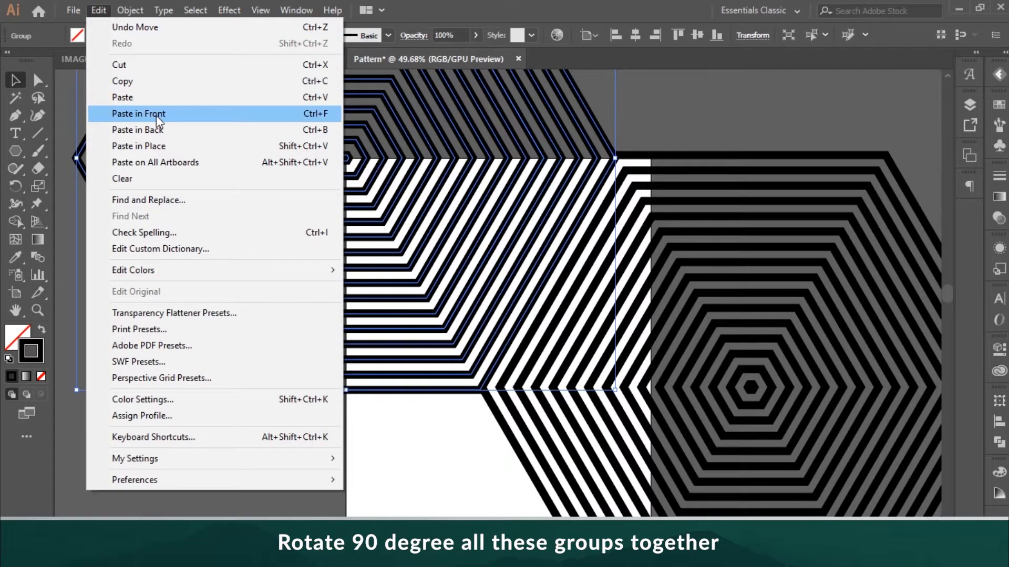
left_click(157, 106)
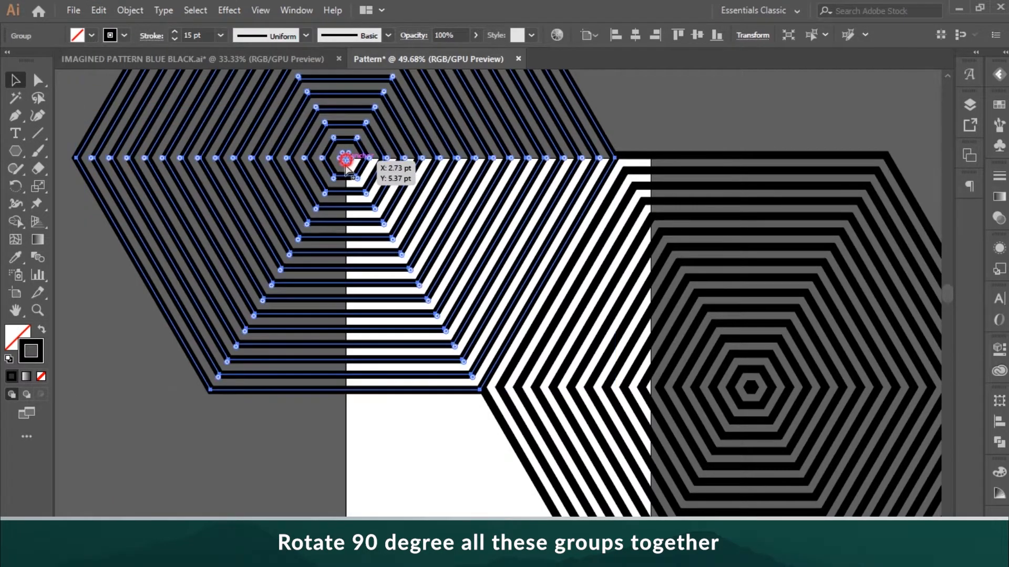
left_click_drag(347, 162, 364, 397)
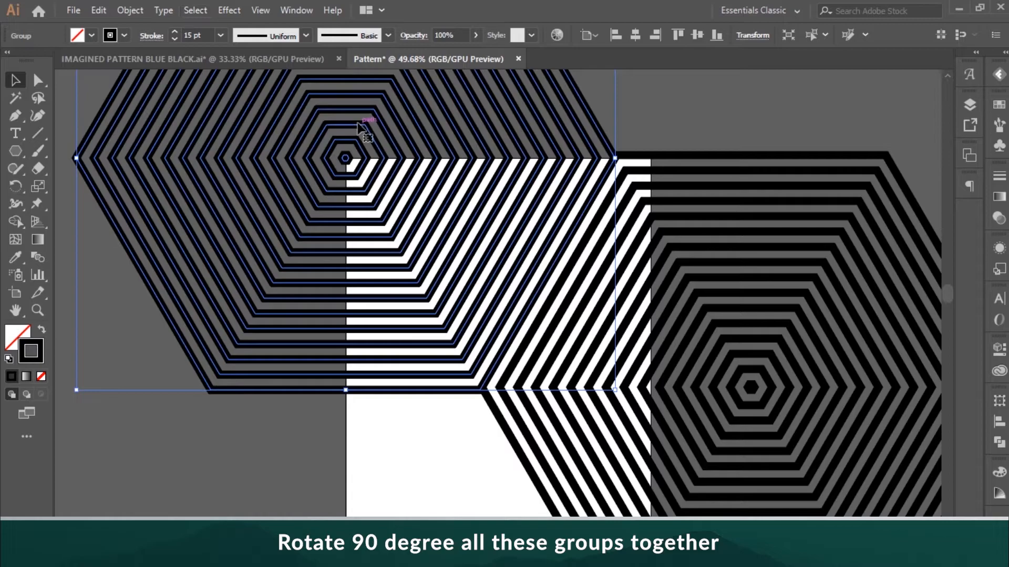
left_click_drag(357, 126, 367, 417)
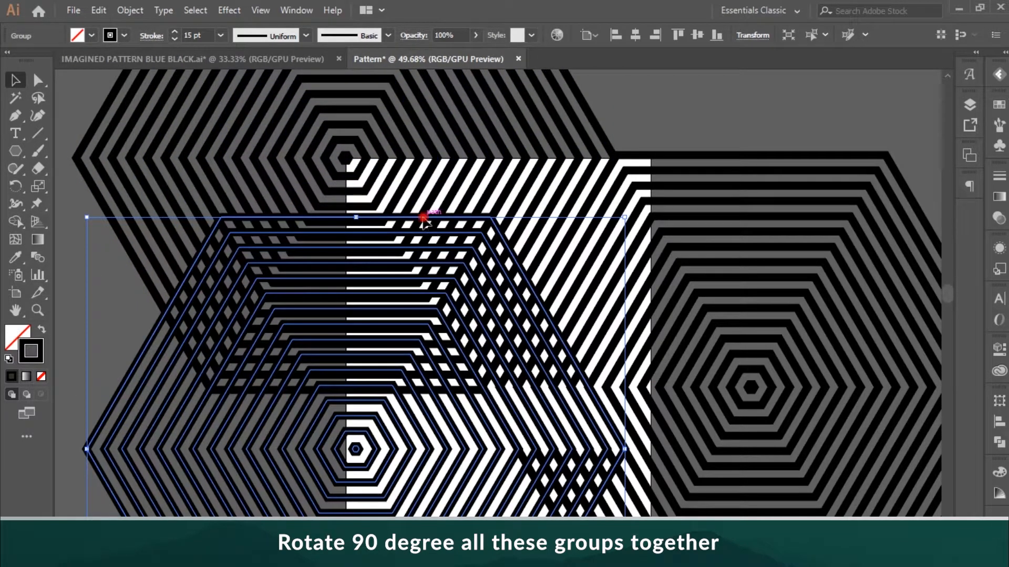
left_click_drag(424, 219, 412, 393)
left_click(718, 140)
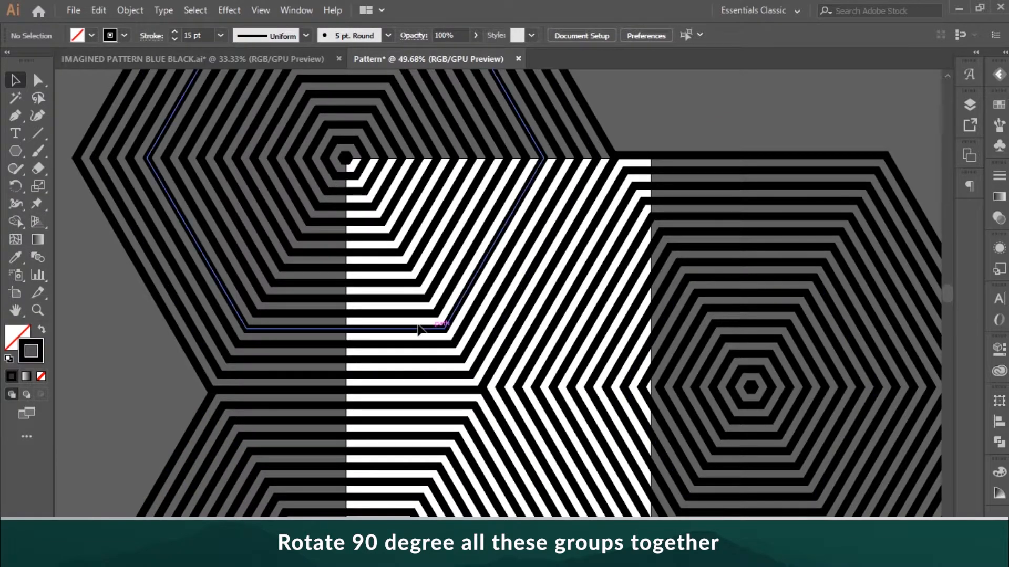
- Select all three hexagon groups and rotate them together 90° counterclockwise
key("ctrl+minus")
key("ctrl+minus")
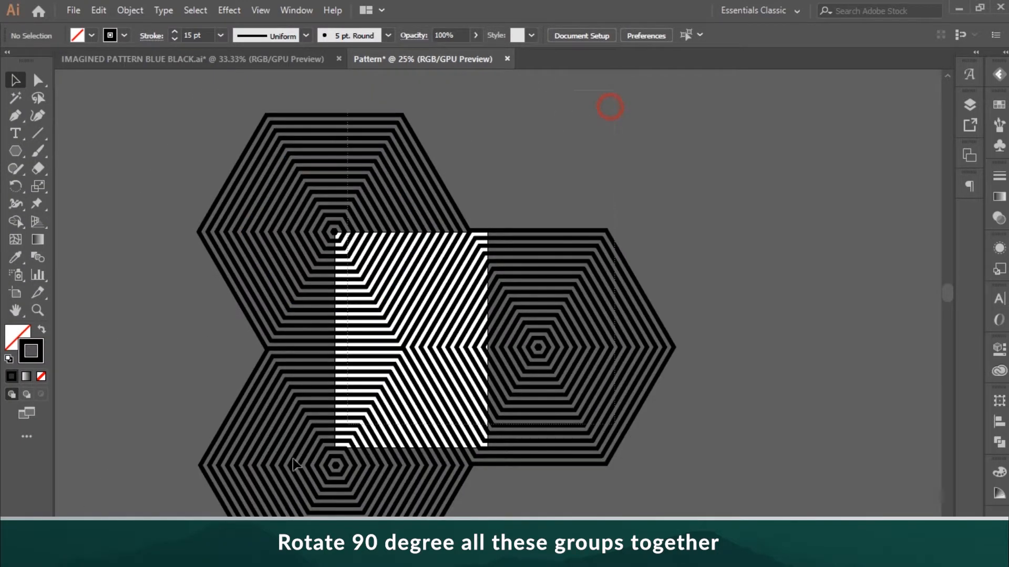
left_click_drag(237, 502, 653, 93)
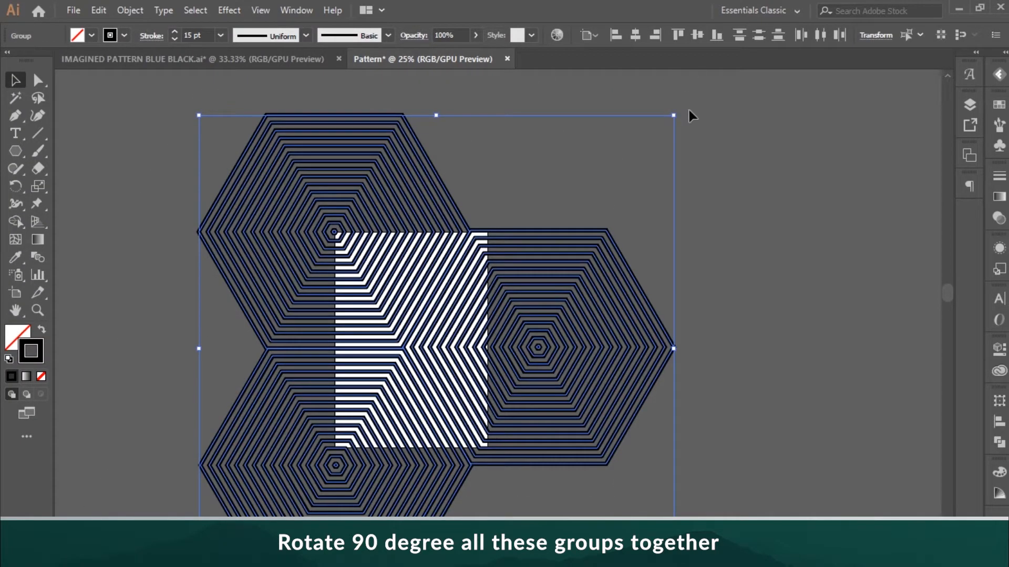
left_click_drag(679, 110, 210, 205)
scroll(577, 363, "down", 2)
scroll(578, 360, "down", 2)
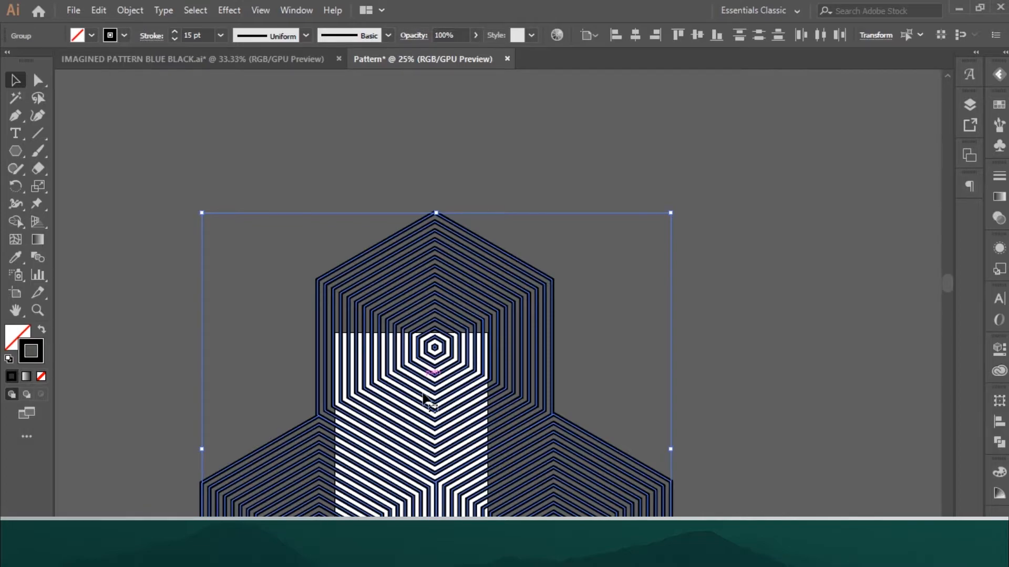
scroll(422, 417, "down", 3)
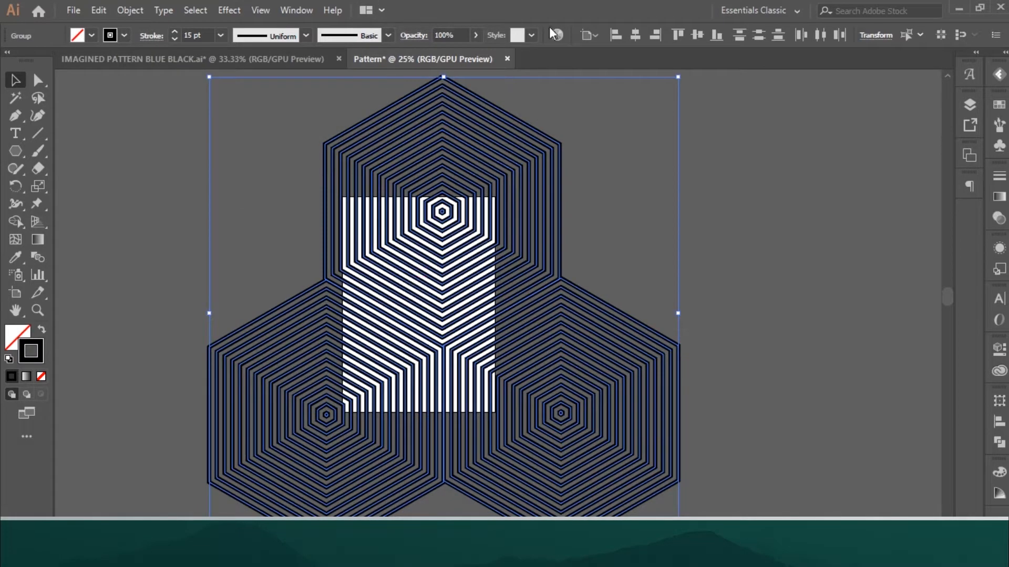
- Group the three rotated hexagon groups and center the result horizontally and vertically on the artboard
right_click(525, 395)
left_click(579, 265)
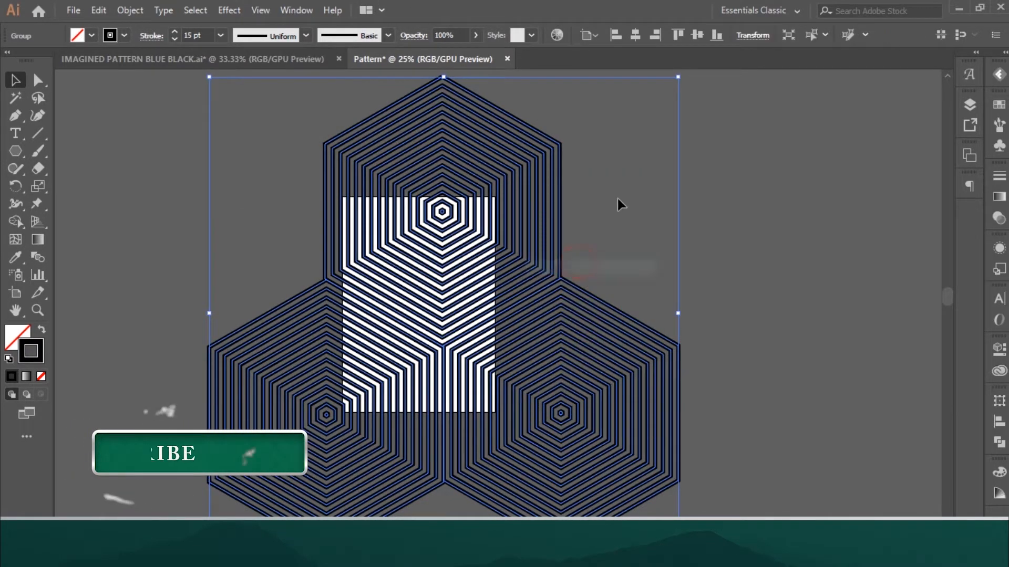
left_click(636, 36)
left_click(702, 42)
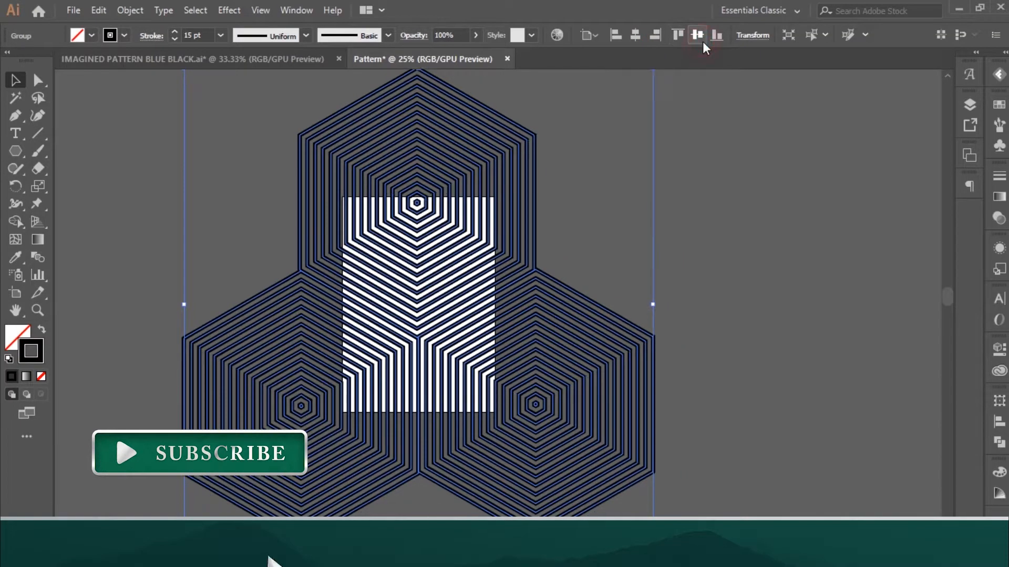
left_click(674, 156)
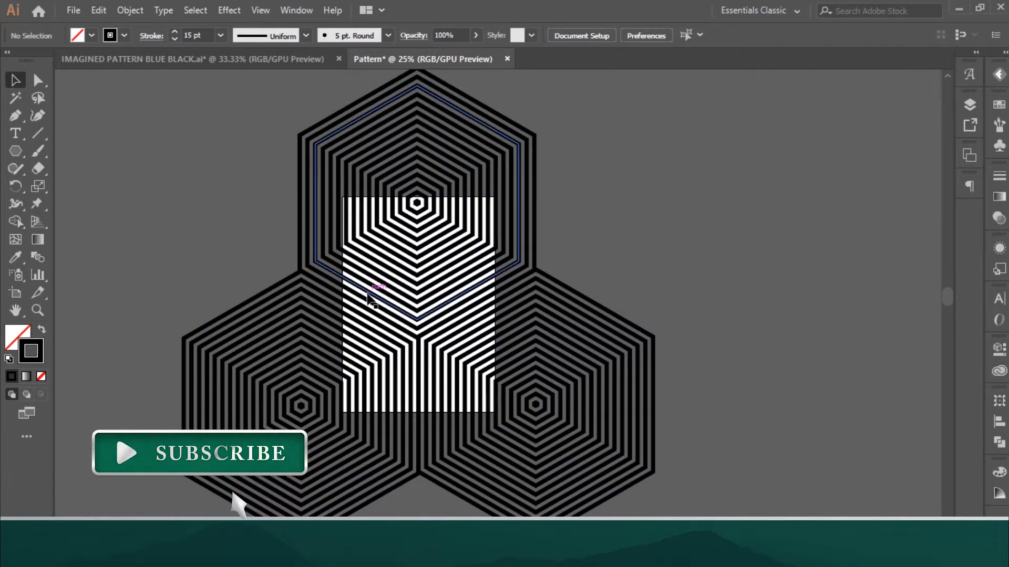
- Move the combined group up slightly so the upper hexagon's center sits on the artboard's top edge
scroll(416, 202, "up", 3)
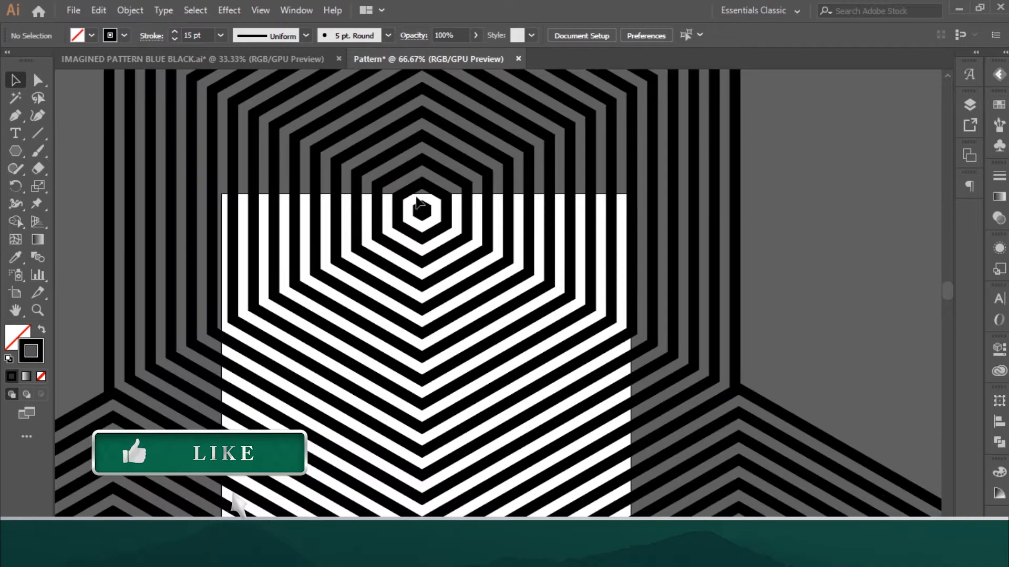
scroll(418, 213, "down", 5)
scroll(422, 227, "down", 4)
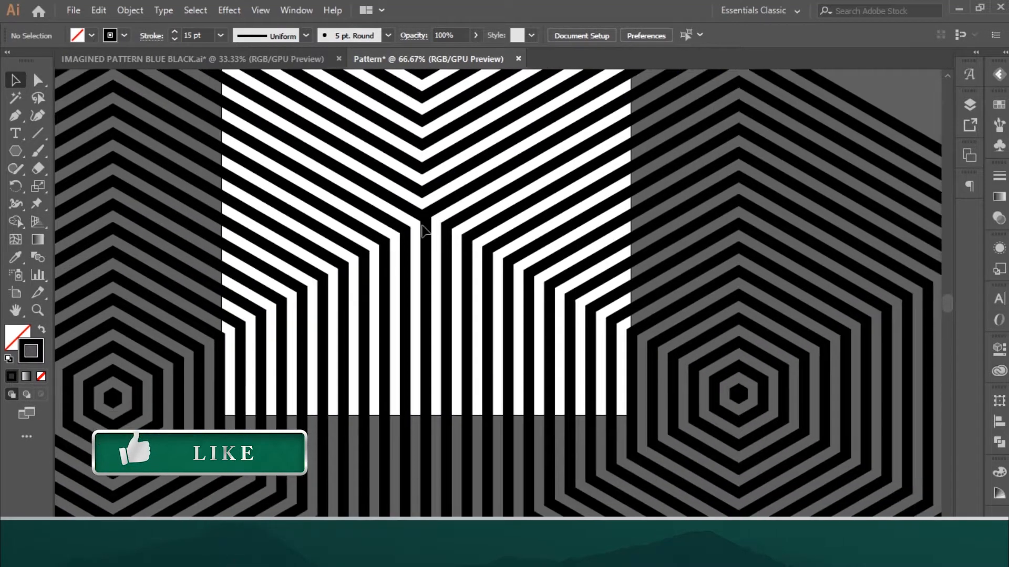
scroll(422, 227, "up", 2)
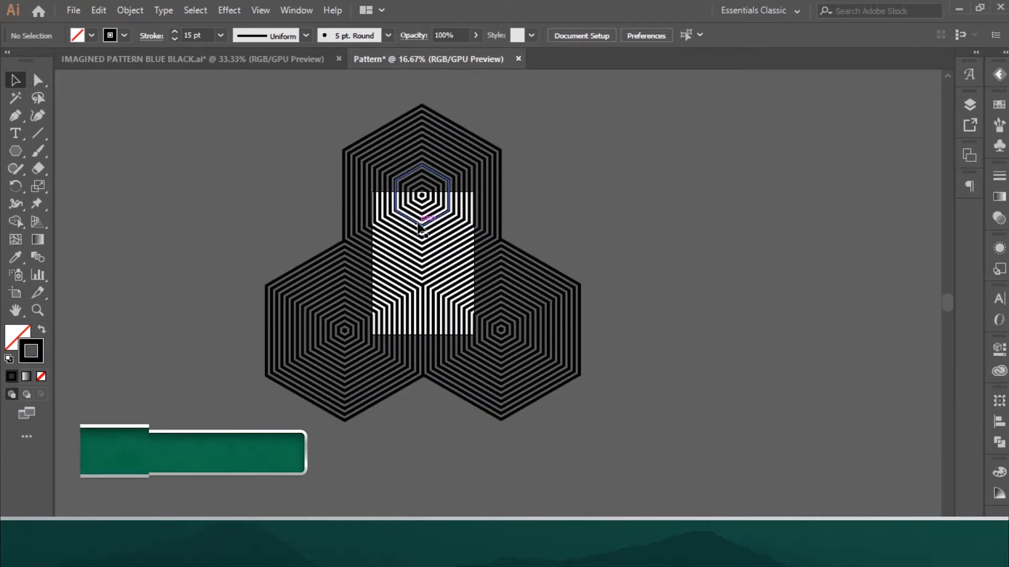
scroll(420, 226, "up", 6)
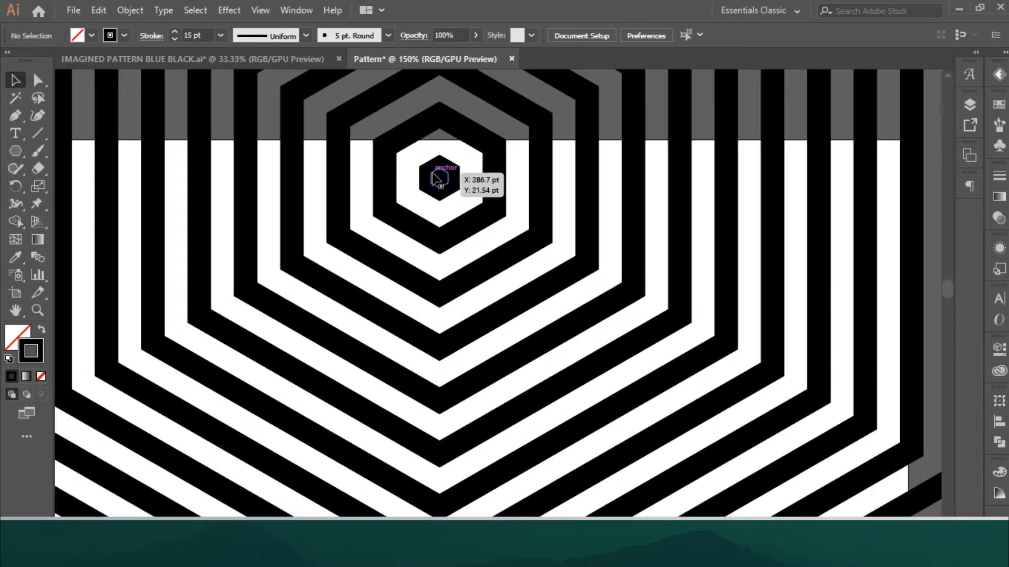
left_click_drag(436, 178, 427, 146)
scroll(496, 338, "down", 3)
scroll(496, 338, "down", 3)
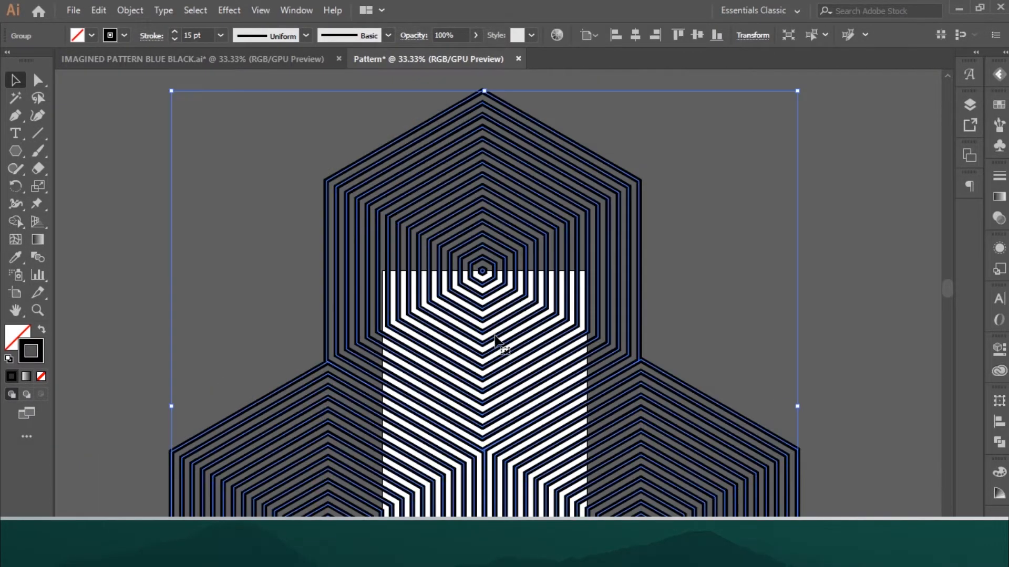
- Move the combined group further up so the upper hexagon's center lies above the artboard
scroll(496, 338, "down", 3)
scroll(497, 338, "down", 2)
scroll(496, 337, "up", 1)
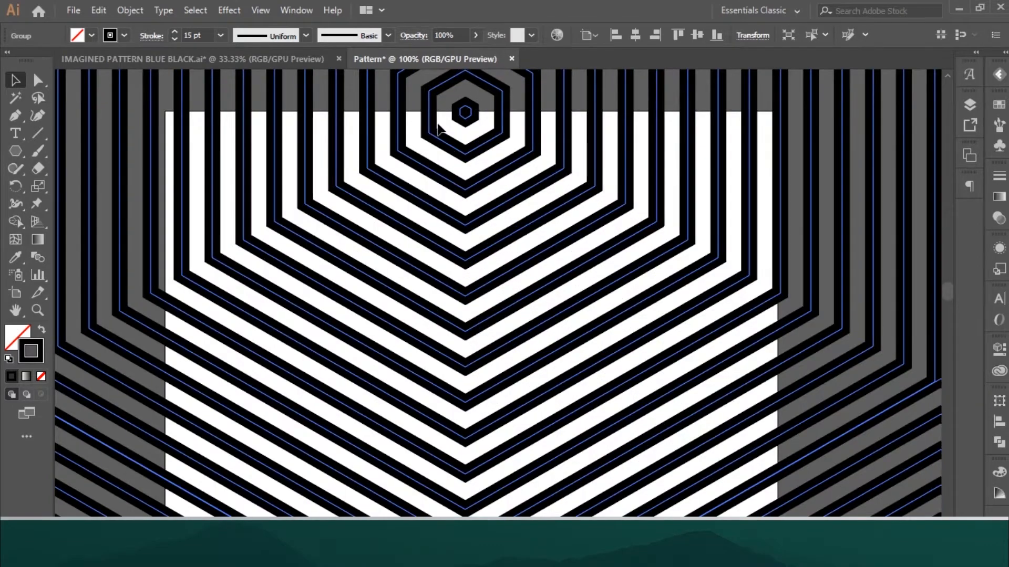
scroll(478, 182, "down", 4)
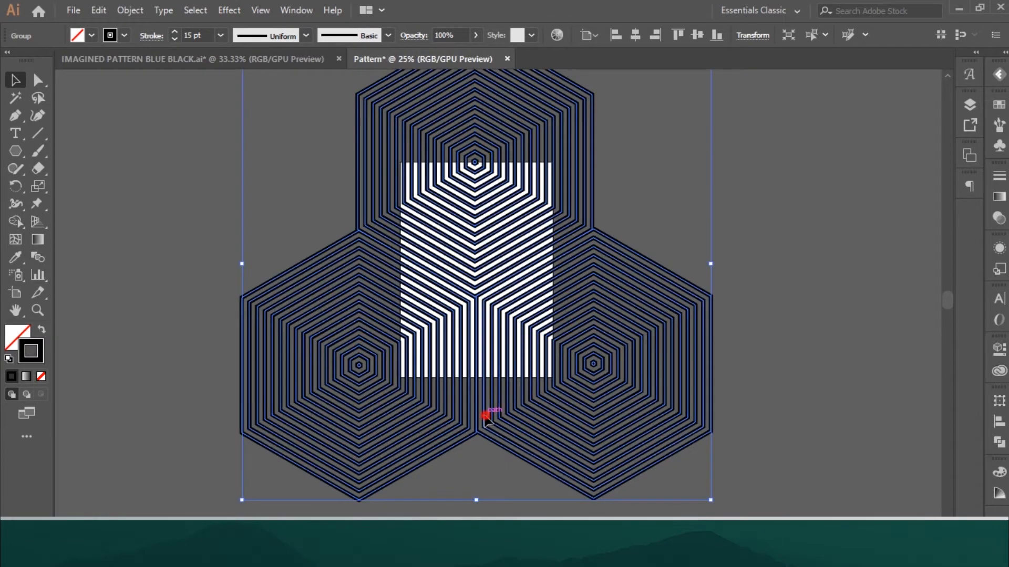
left_click_drag(488, 412, 487, 374)
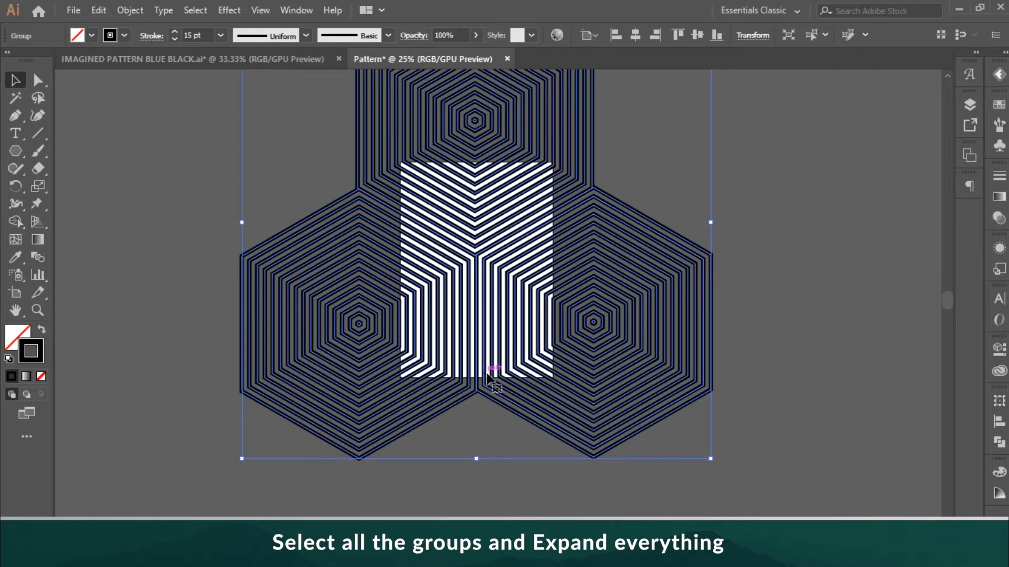
- Nudge the combined hexagon group down slightly, keeping the upper hexagon's center just above the artboard's top edge
key("Down")
key("Down")
key("Down")
key("Down")
key("Down")
key("Down")
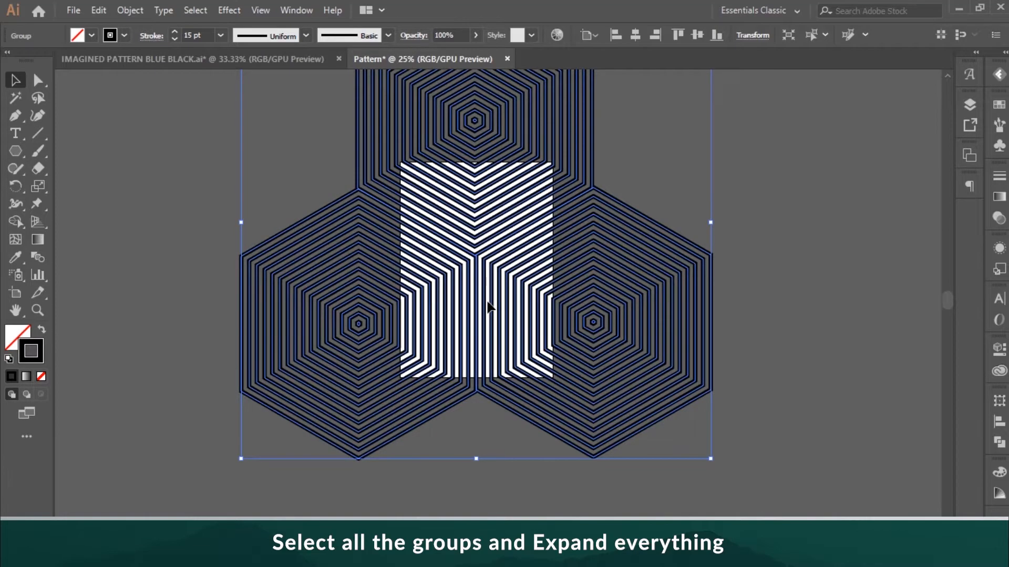
key("Down")
key("Down")
key("Down")
key("Down")
key("Down")
key("Down")
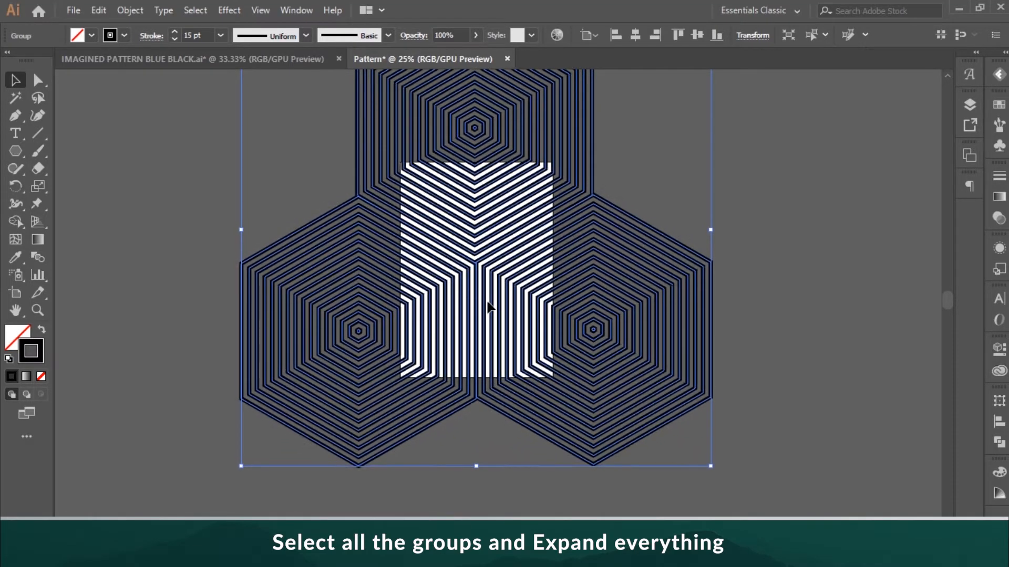
- Expand the combined hexagon group so its strokes become filled shapes, and deselect it
left_click(121, 11)
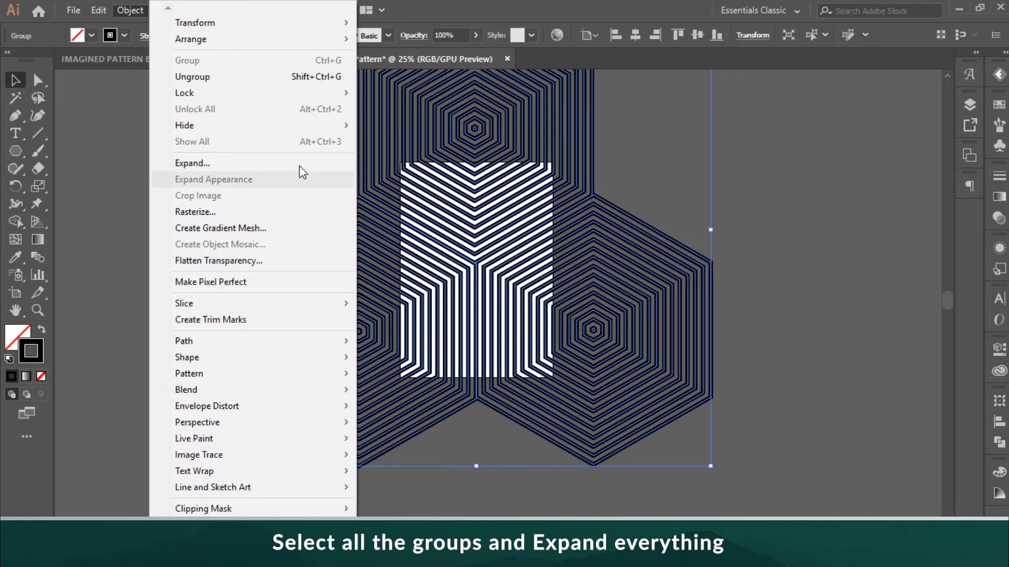
left_click(273, 163)
left_click(474, 360)
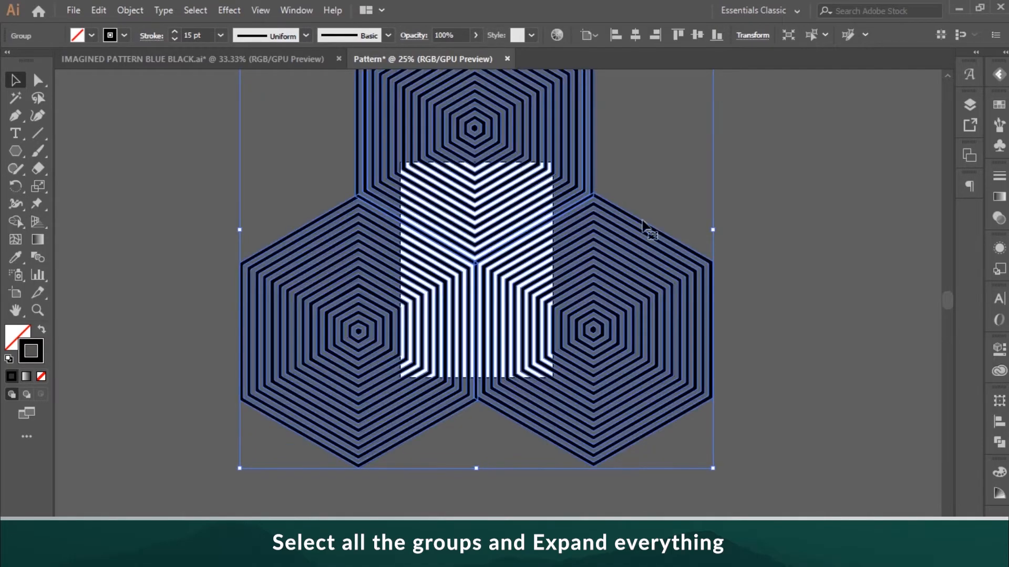
left_click(817, 189)
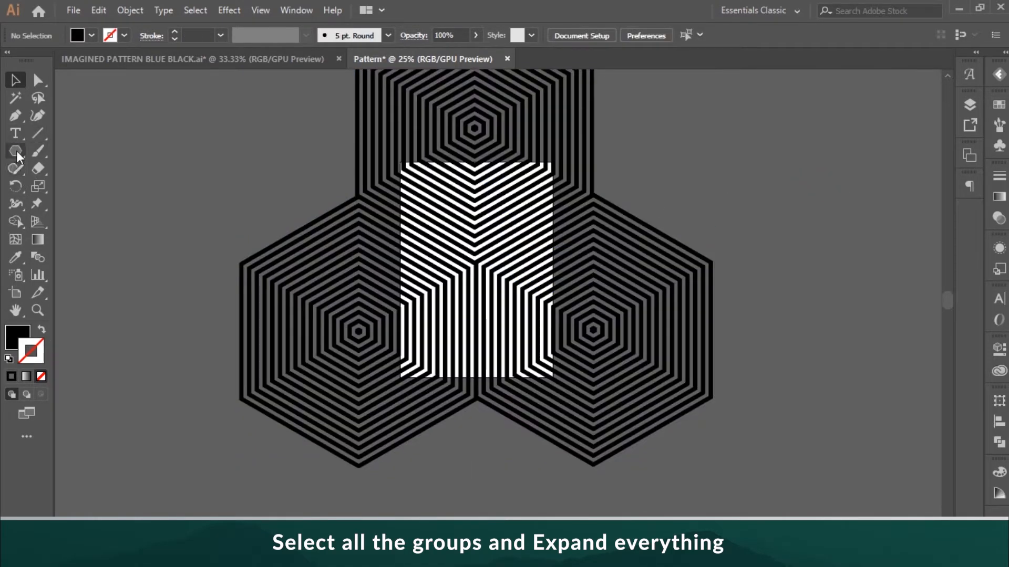
- Draw a black, strokeless rectangle covering the artboard from its upper-left to its lower-right corner
left_click_drag(17, 155, 57, 150)
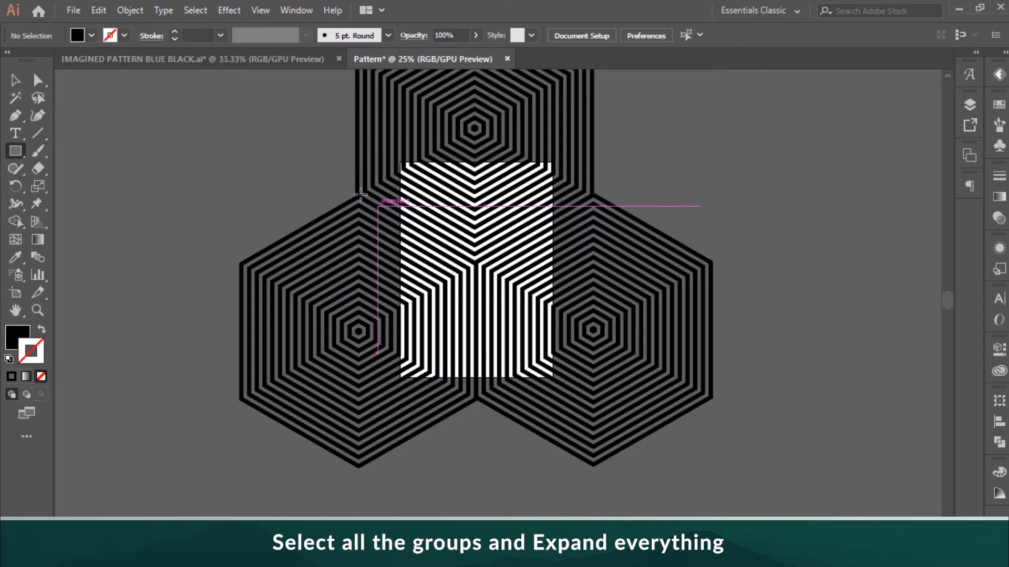
left_click(400, 164)
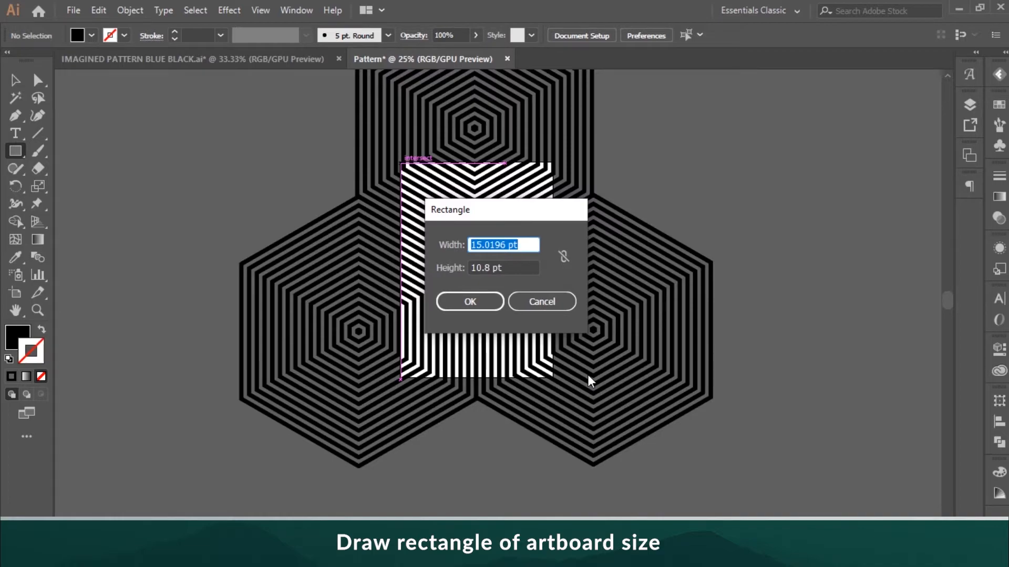
left_click(548, 296)
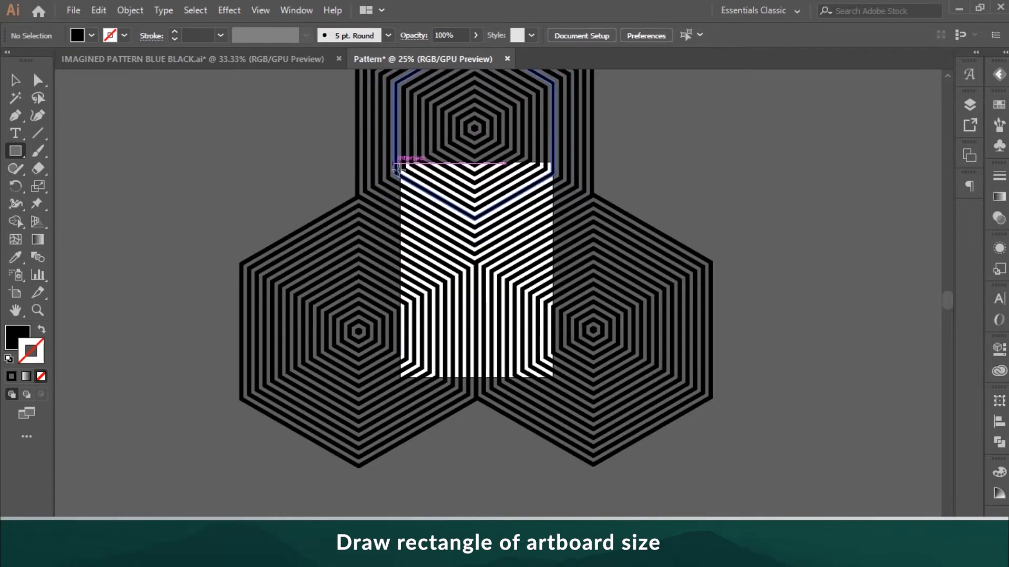
left_click_drag(399, 163, 553, 377)
left_click(14, 81)
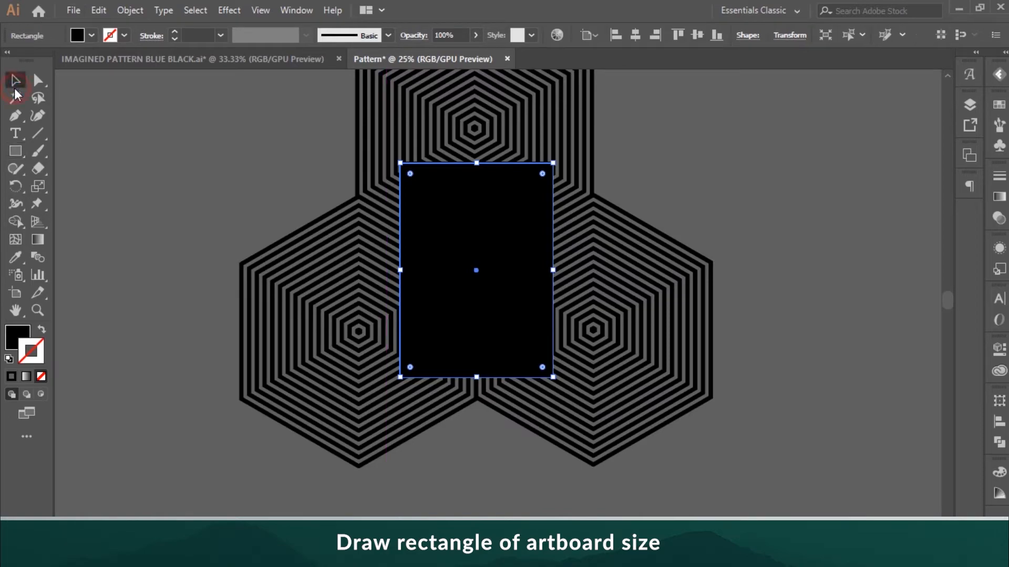
left_click(689, 159)
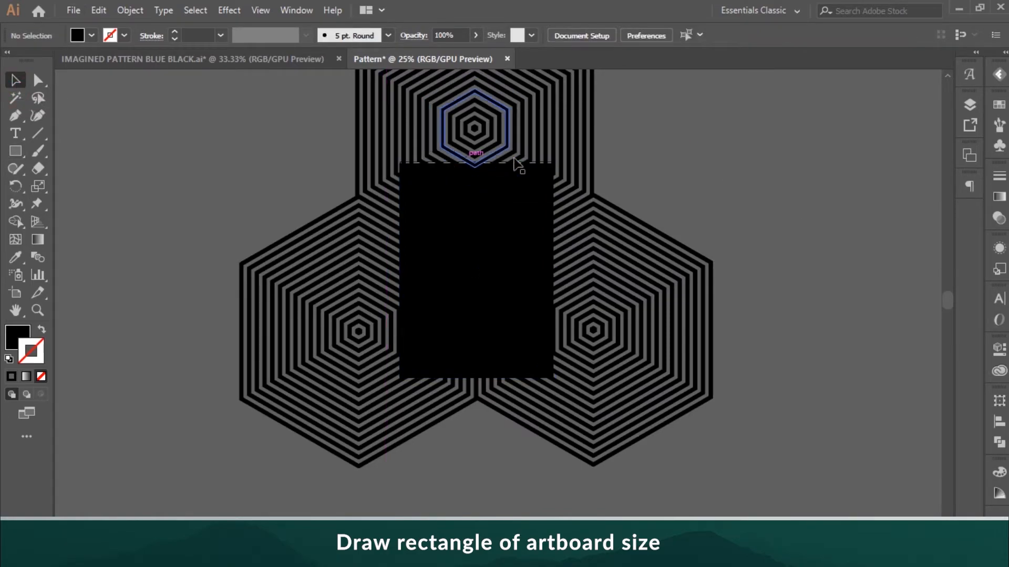
- Adjust the black rectangle's top and bottom edges so they line up exactly with the artboard's edges
scroll(516, 159, "up", 3)
scroll(367, 169, "up", 2)
left_click(404, 213)
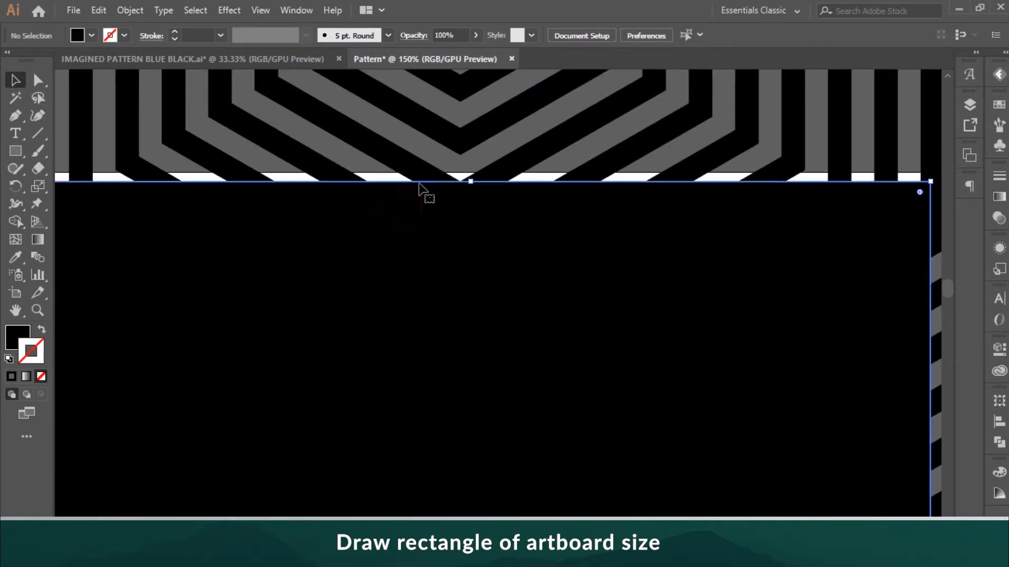
left_click_drag(475, 185, 479, 172)
scroll(483, 159, "down", 5)
left_click(474, 462)
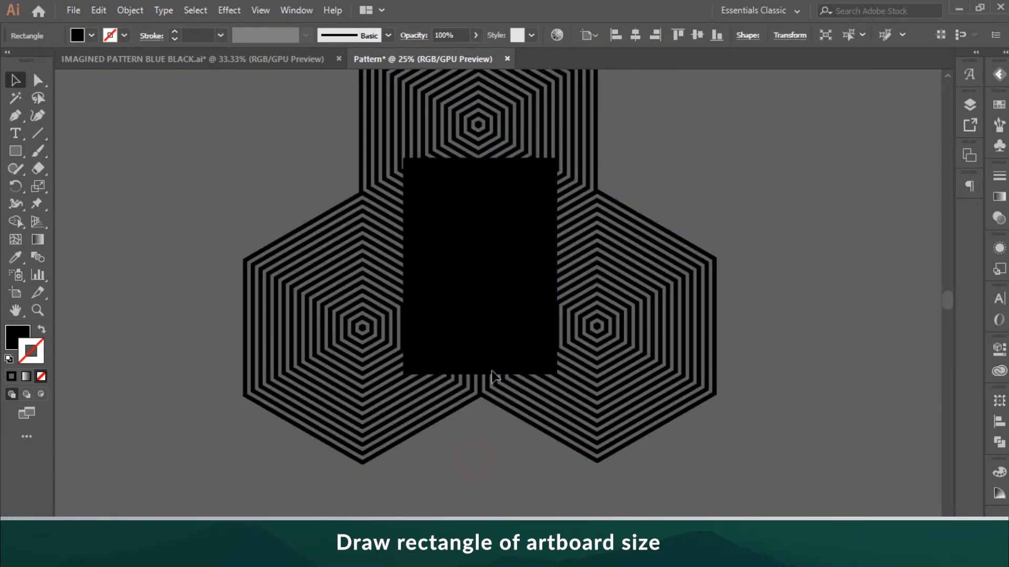
scroll(491, 370, "up", 5)
left_click(458, 331)
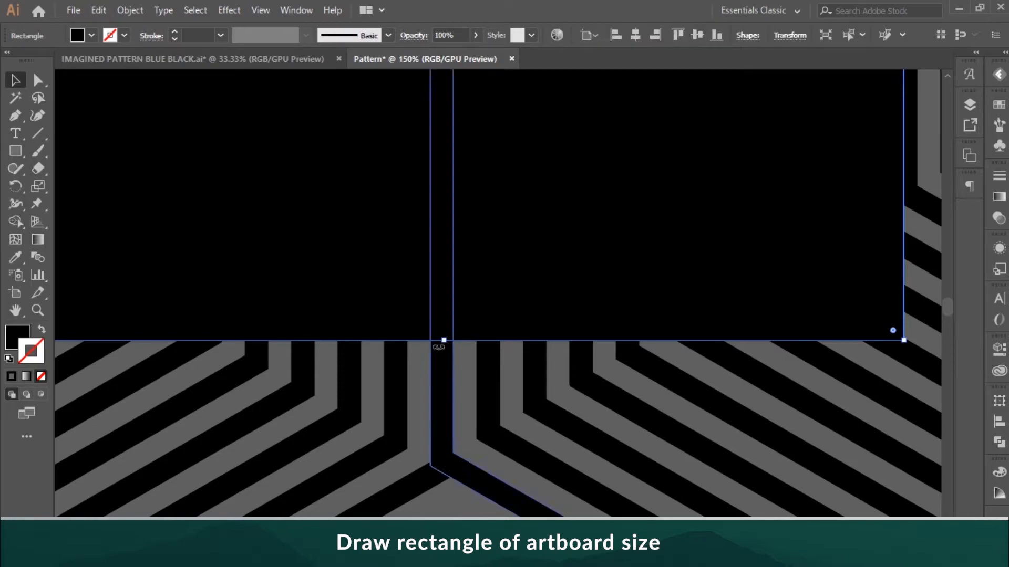
mouse_move(446, 340)
left_mouse_down()
mouse_move(448, 326)
mouse_move(447, 340)
left_mouse_up()
- Select all the artwork and make a clipping mask that crops the hexagon pattern to the artboard-sized rectangle
key("ctrl+0")
key("ctrl+a")
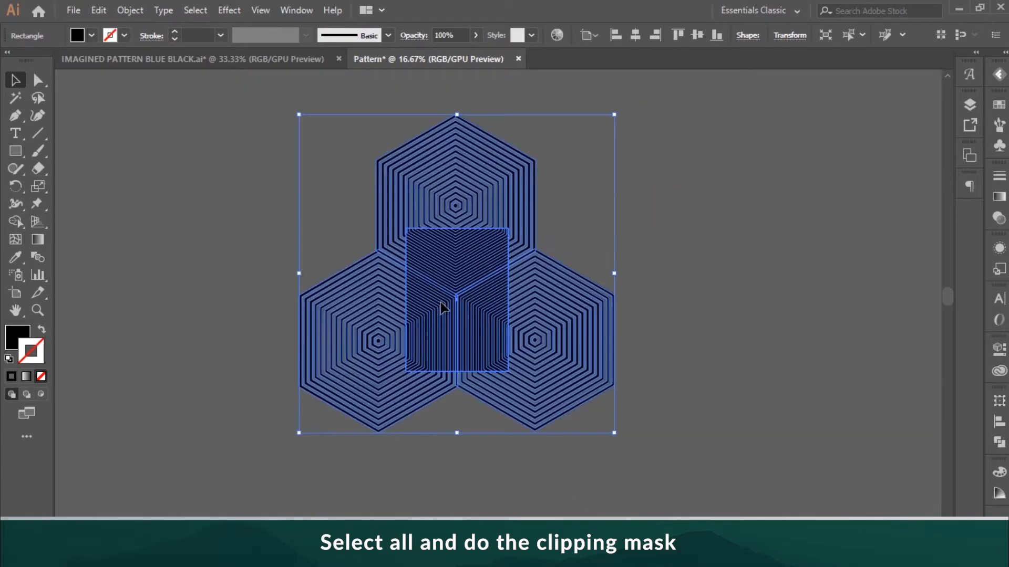
right_click(442, 307)
left_click(550, 411)
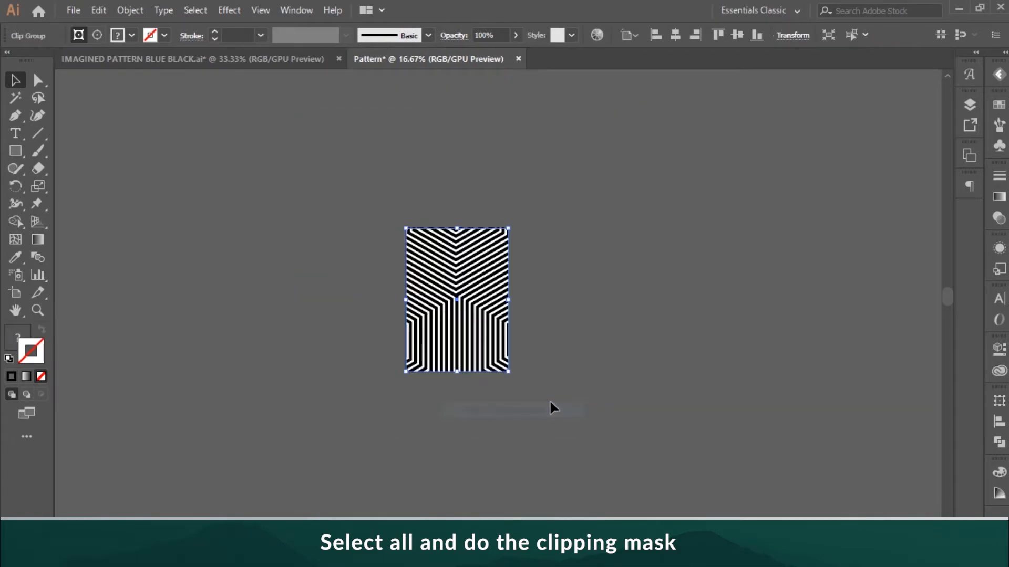
left_click(701, 253)
scroll(642, 253, "up", 2)
left_click_drag(191, 466, 359, 351)
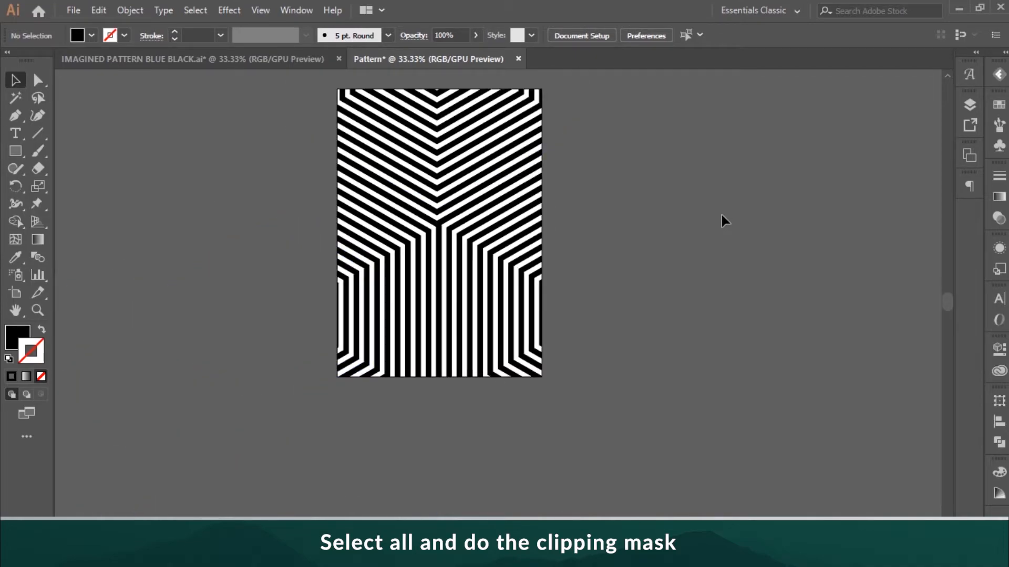
scroll(721, 215, "up", 3)
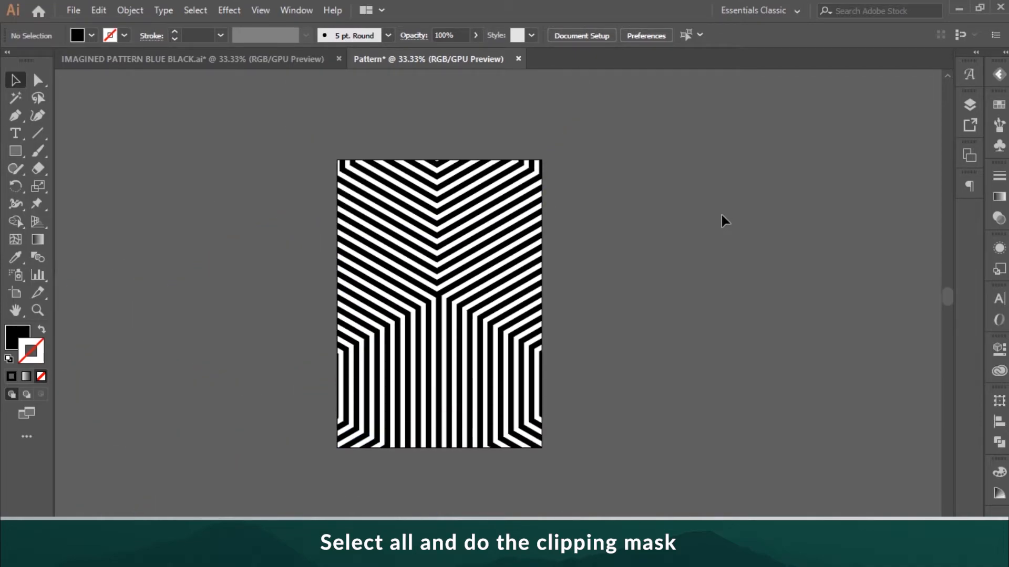
- Compare with the reference document, and enlarge the hexagon group inside the clipping mask to about 1960 by 1986 pt
left_click(223, 57)
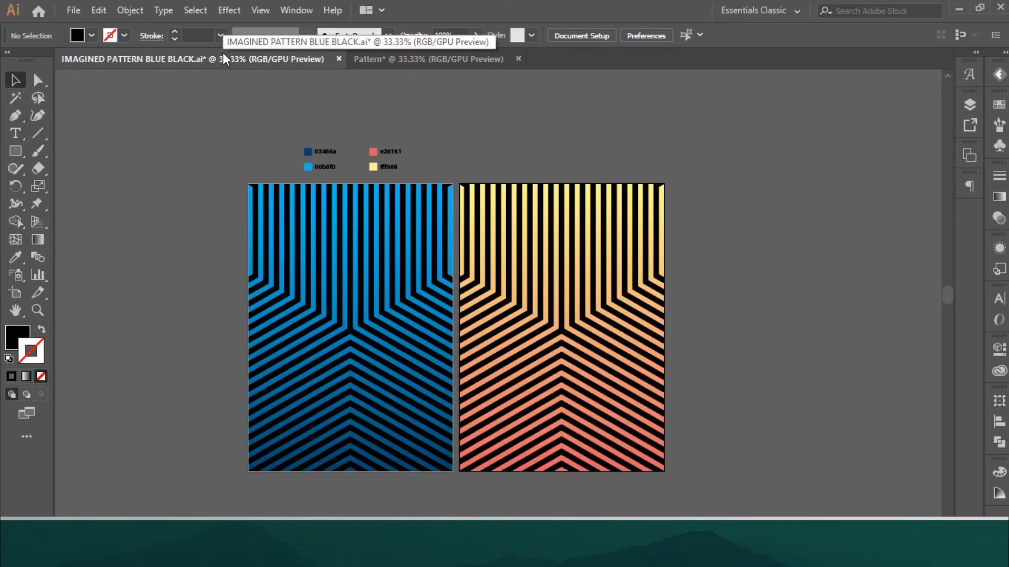
left_click(403, 57)
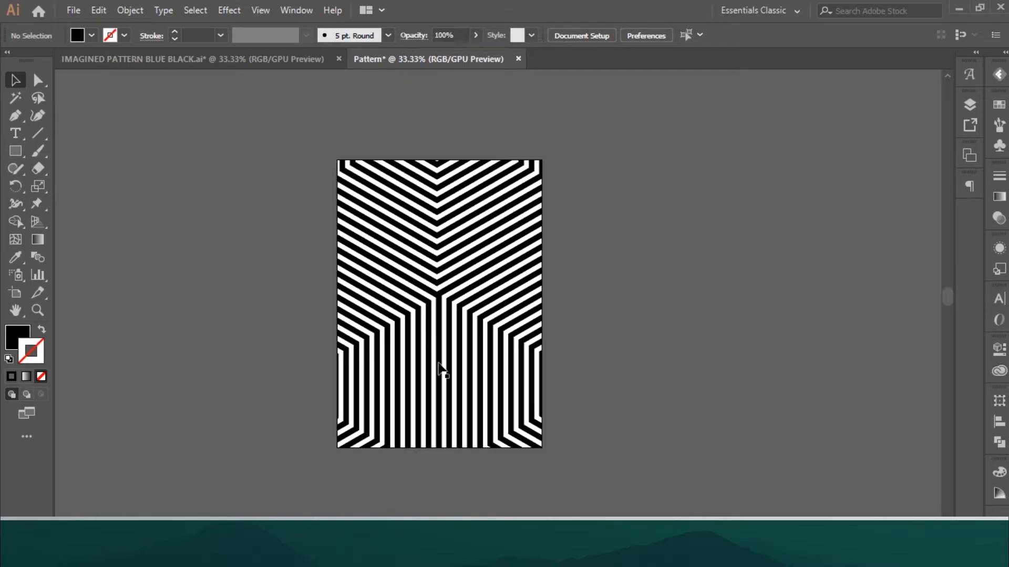
left_click(467, 382)
double_click(465, 381)
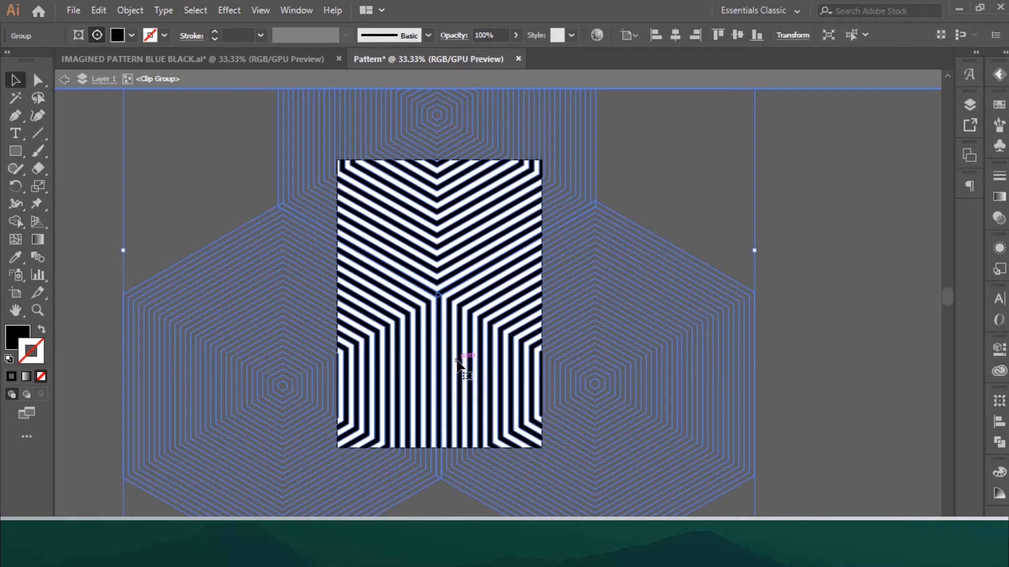
scroll(457, 363, "down", 3)
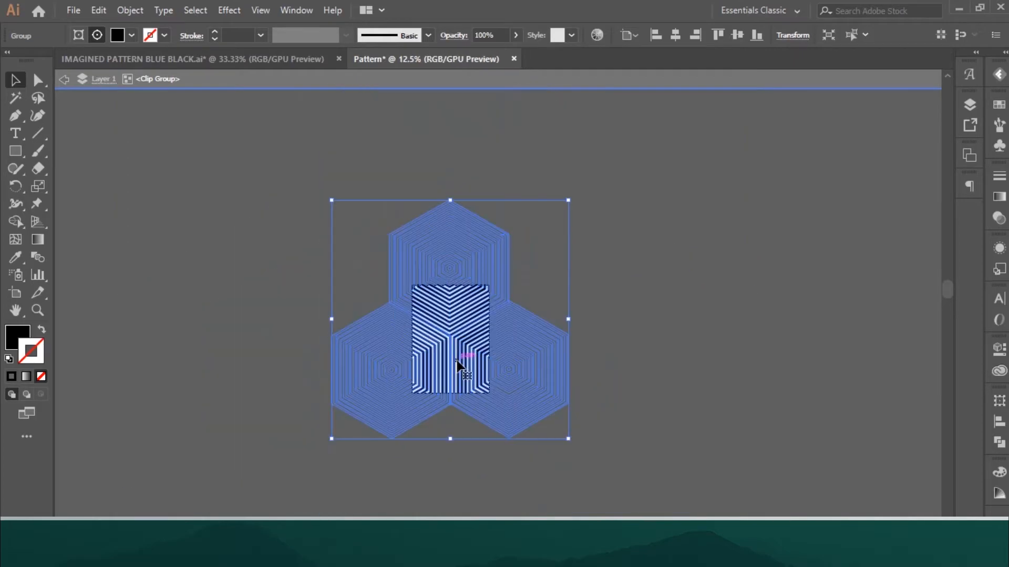
scroll(491, 423, "up", 2)
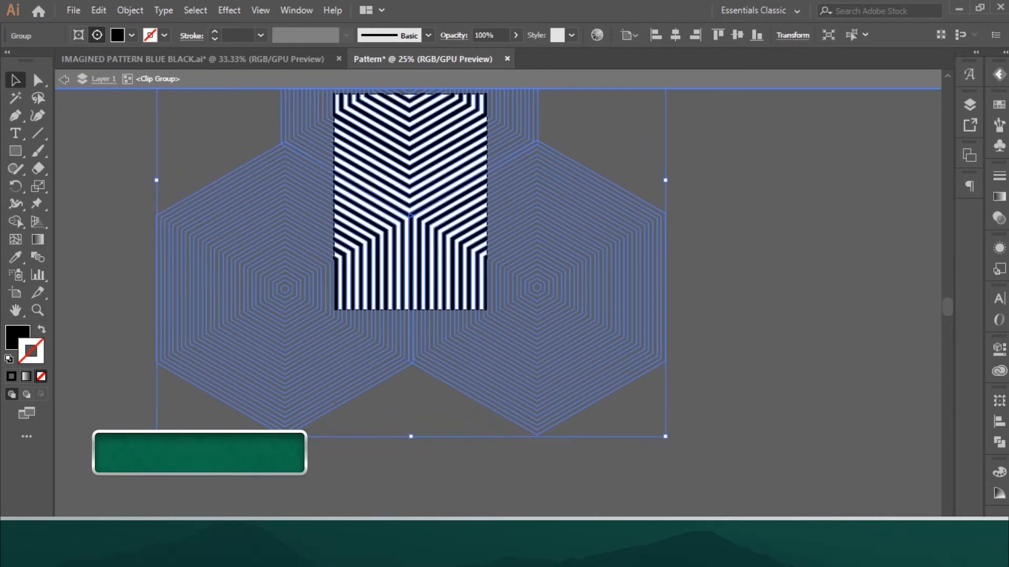
left_click(815, 279)
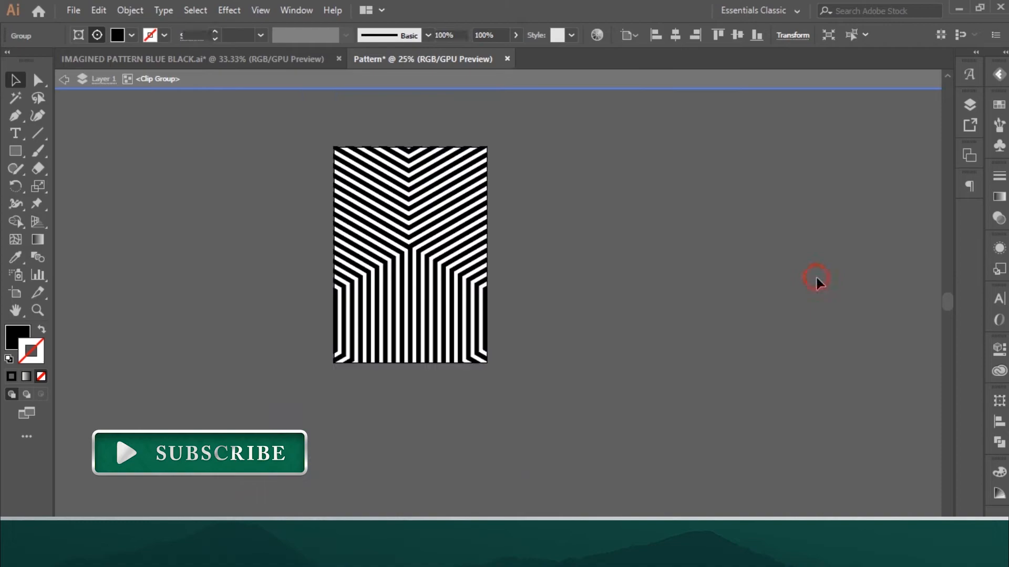
scroll(394, 347, "up", 1)
scroll(394, 344, "up", 1)
scroll(751, 230, "up", 2)
double_click(752, 229)
- Flip the clipped pattern vertically so its chevrons point upward like the reference design
left_click(145, 59)
left_click(452, 57)
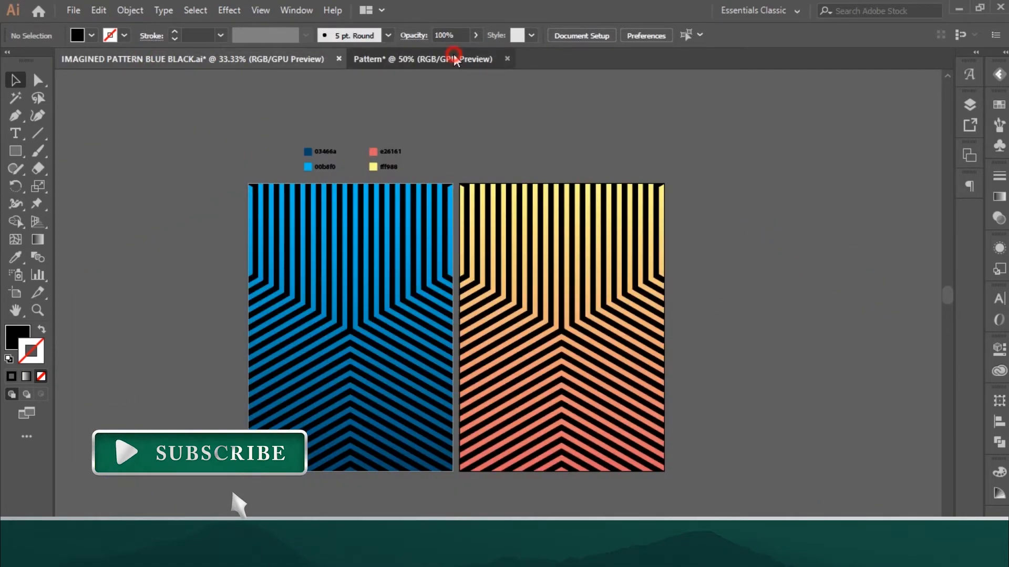
left_click(504, 189)
left_click(999, 401)
left_click(975, 315)
left_click(924, 377)
left_click(667, 297)
scroll(677, 294, "down", 2)
- Scale the hexagon group inside the clipping mask down to about 1910 by 1936 pt, center it horizontally, and compare it with the reference
left_click(304, 59)
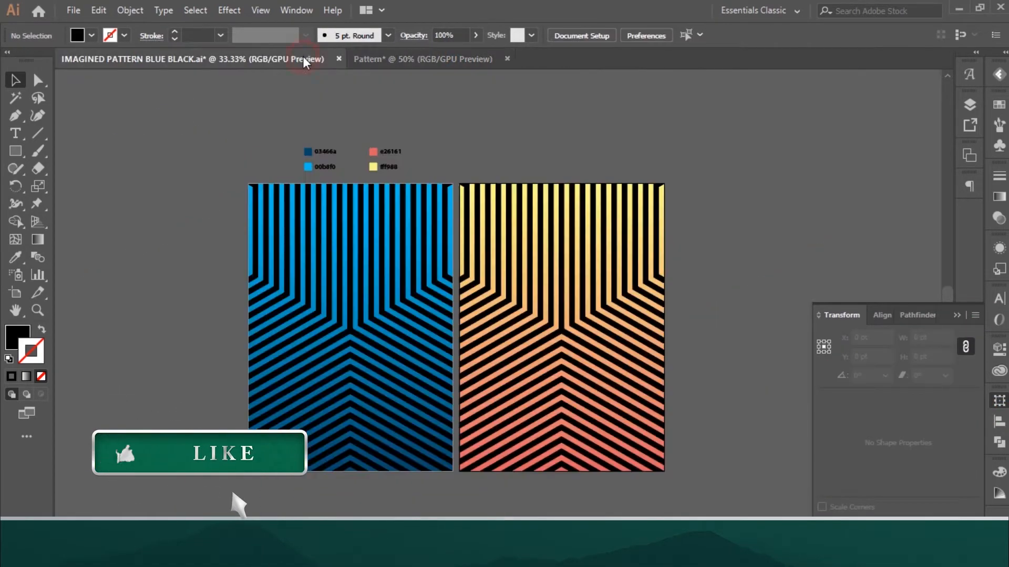
left_click(380, 58)
scroll(475, 198, "down", 1)
double_click(475, 198)
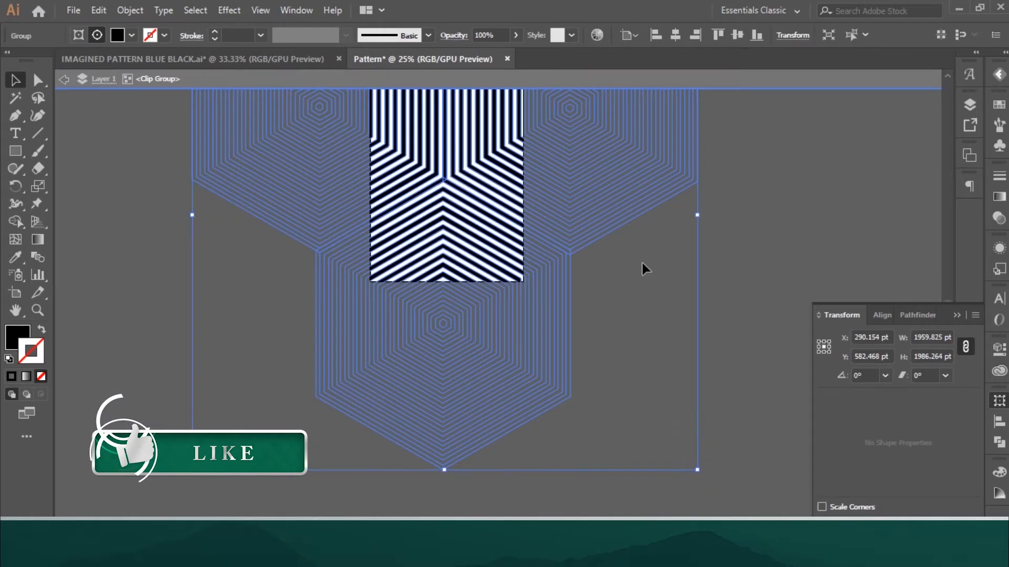
left_click_drag(699, 468, 687, 458)
left_click(676, 35)
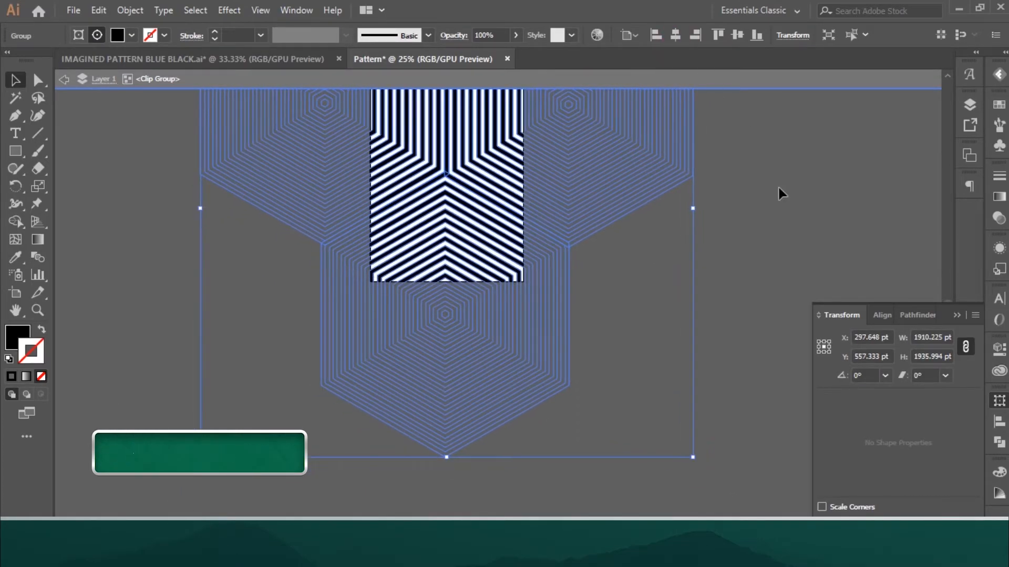
double_click(777, 187)
scroll(772, 187, "up", 4)
left_click(260, 60)
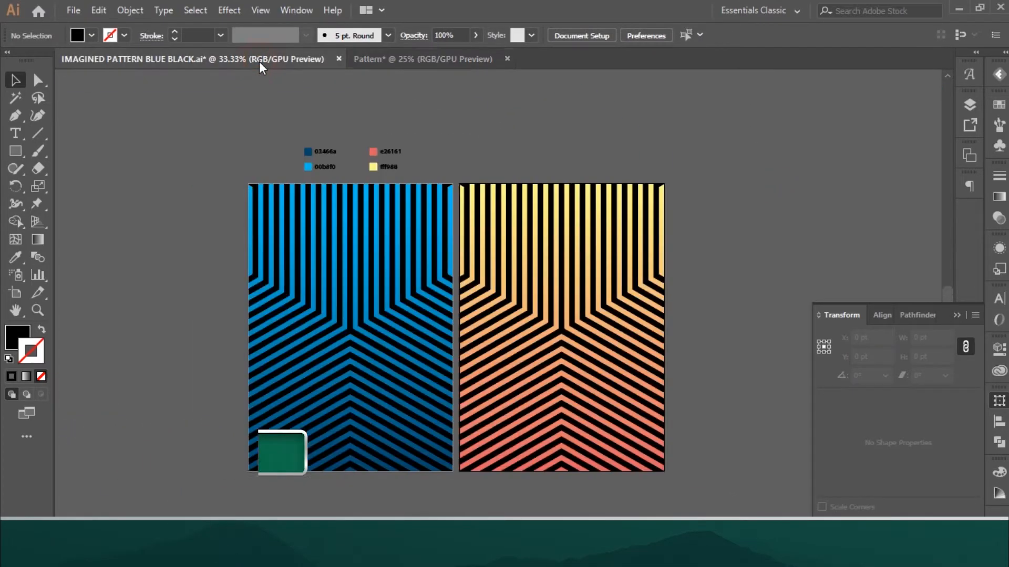
left_click(420, 59)
left_click(231, 58)
left_click(420, 58)
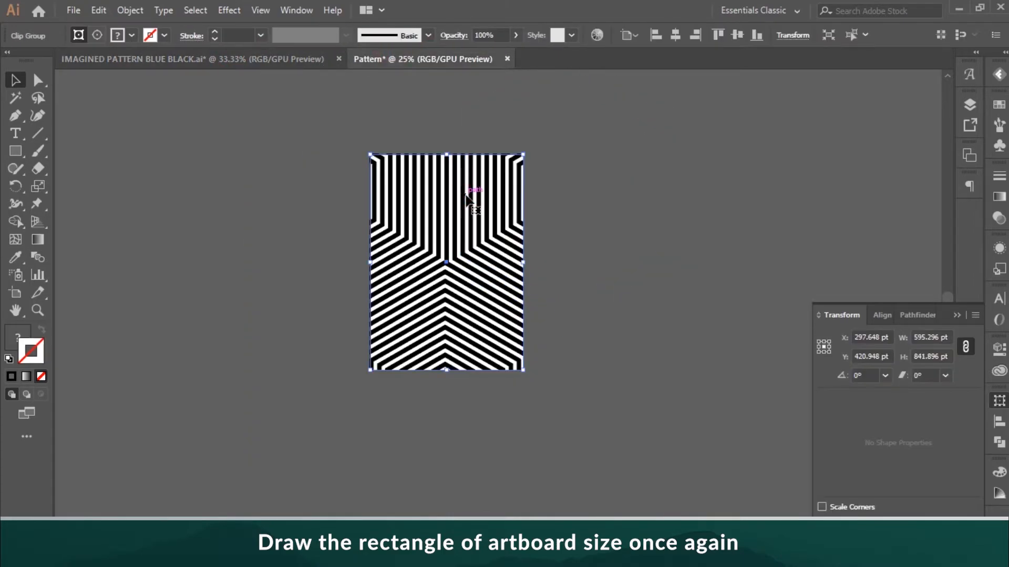
- Draw a black 595.296 by 841.896 pt rectangle over the artboard and move it to the artboard's right side
key("m")
mouse_move(370, 154)
left_mouse_down()
mouse_move(550, 387)
mouse_move(523, 370)
left_mouse_up()
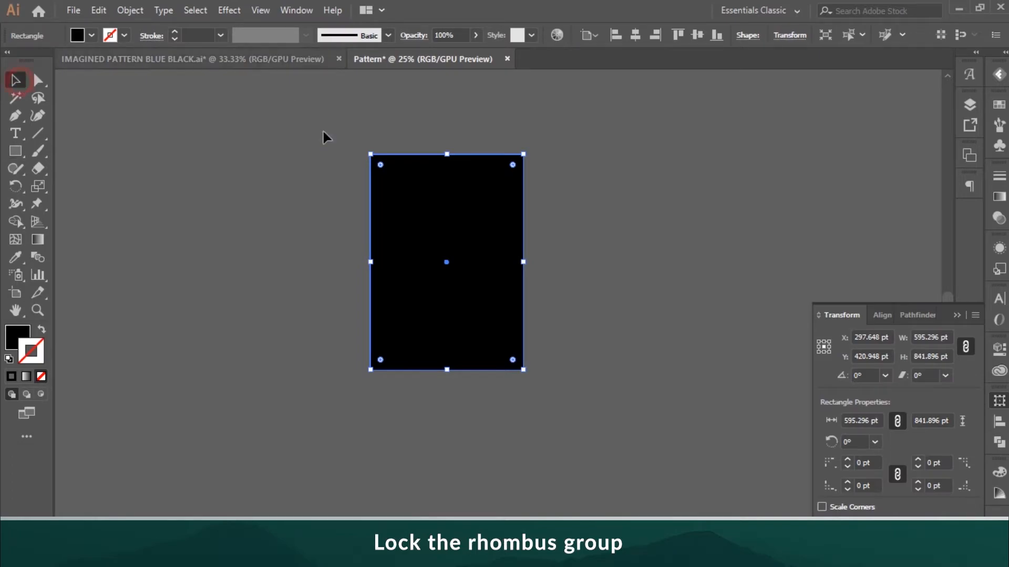
left_click(323, 131)
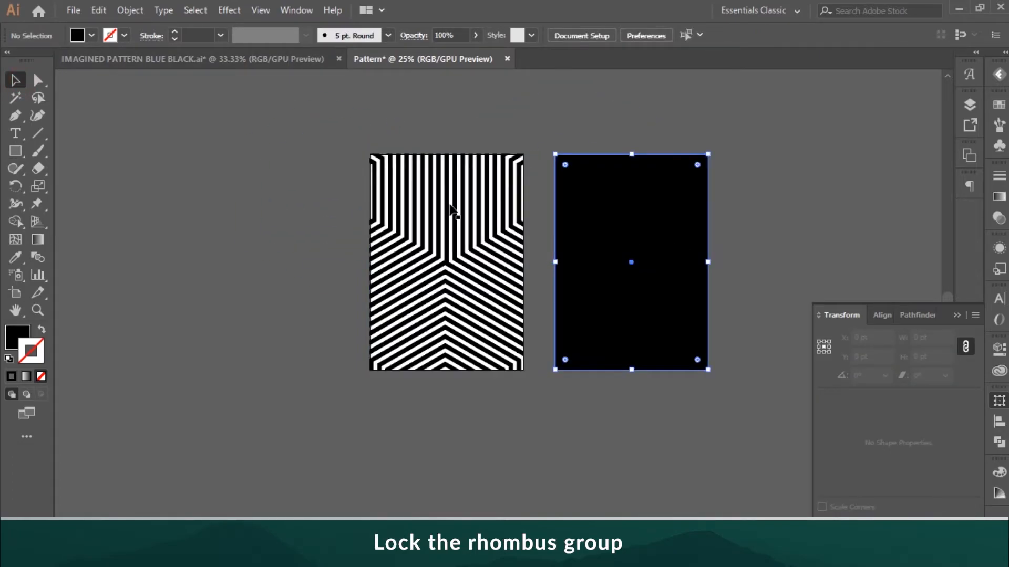
- Lock the clipped pattern group and move the black rectangle back over it, centered on the artboard
left_click(451, 210)
left_click(130, 10)
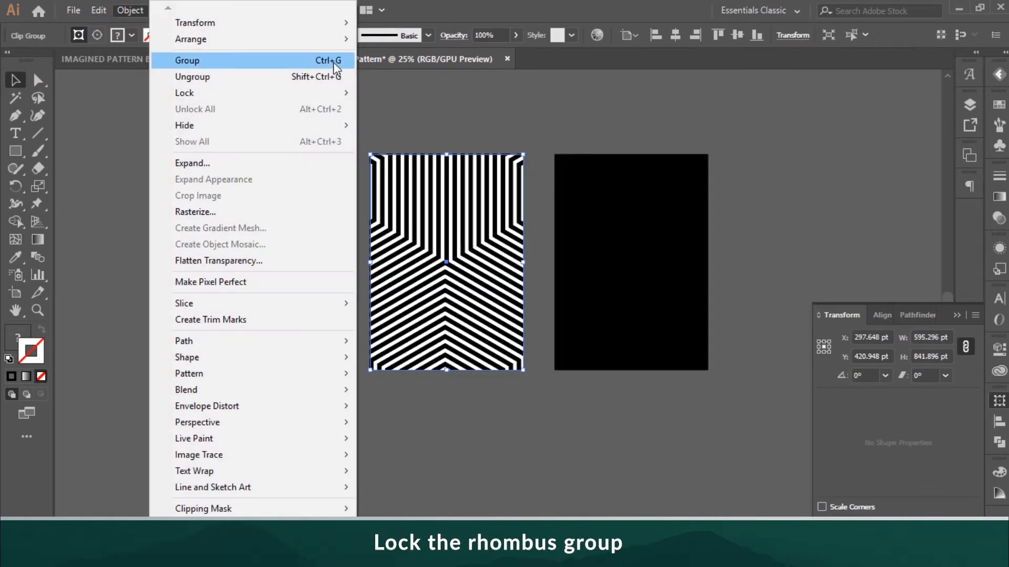
mouse_move(337, 92)
left_click(396, 93)
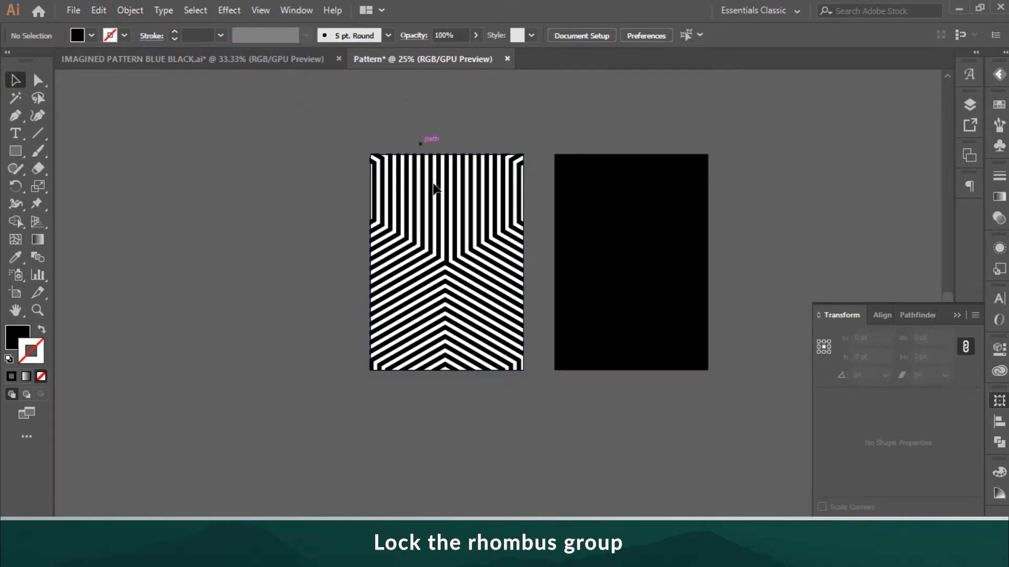
left_click_drag(646, 224, 458, 230)
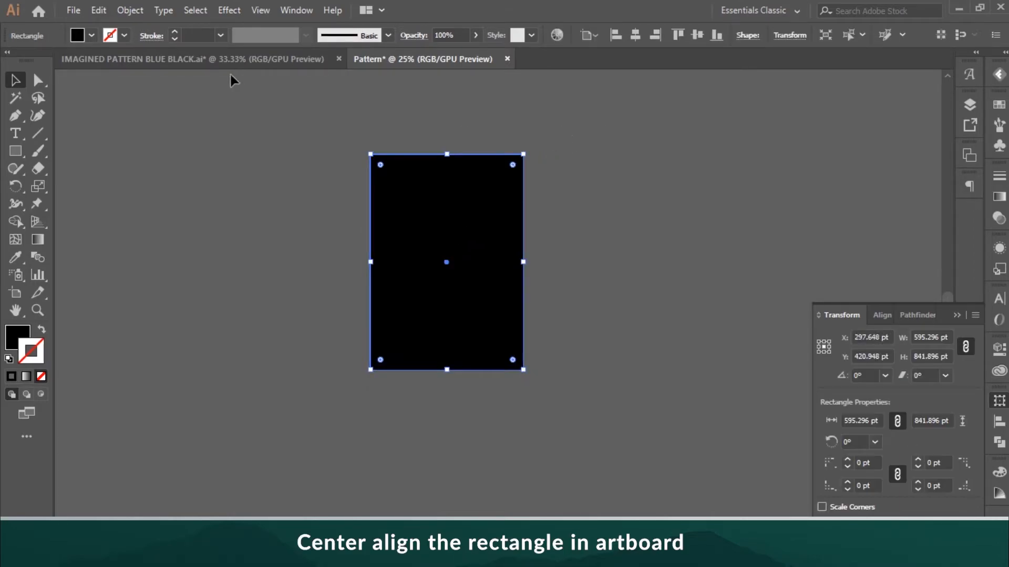
- Copy the group of four color swatches and their codes from the IMAGINED PATTERN BLUE BLACK.ai reference document
left_click(164, 58)
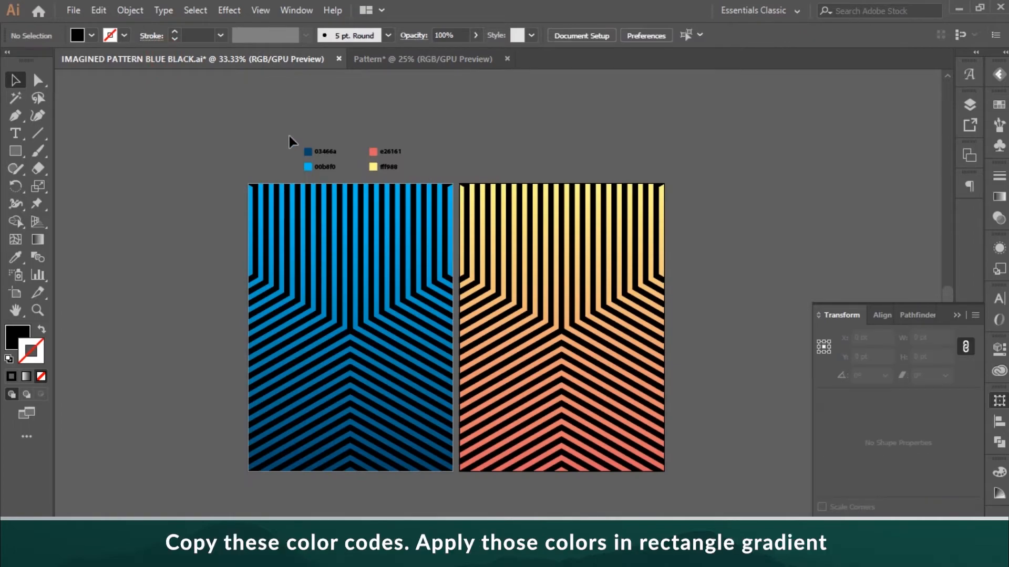
scroll(372, 172, "up", 5)
scroll(326, 290, "up", 3)
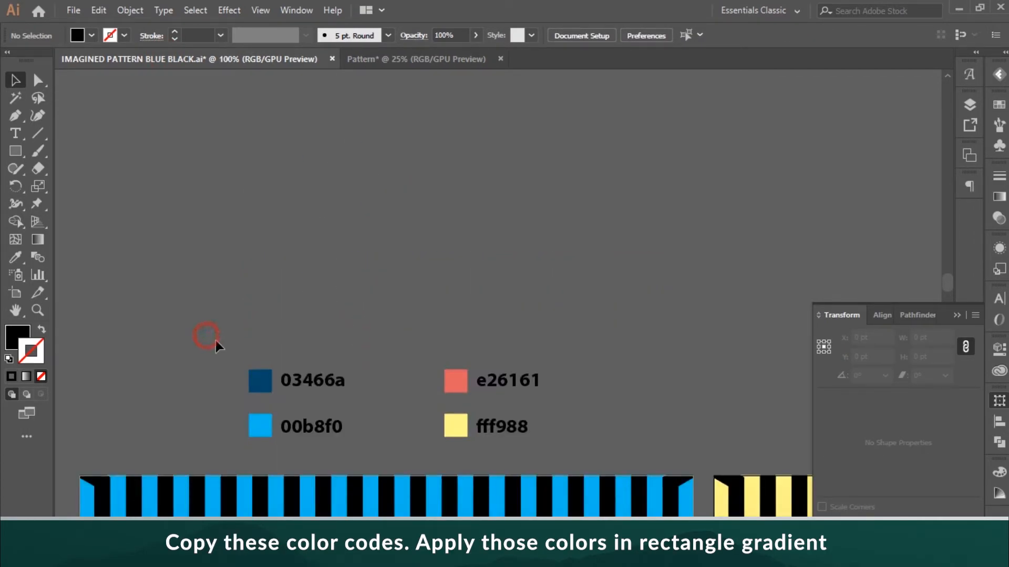
left_click_drag(216, 341, 612, 449)
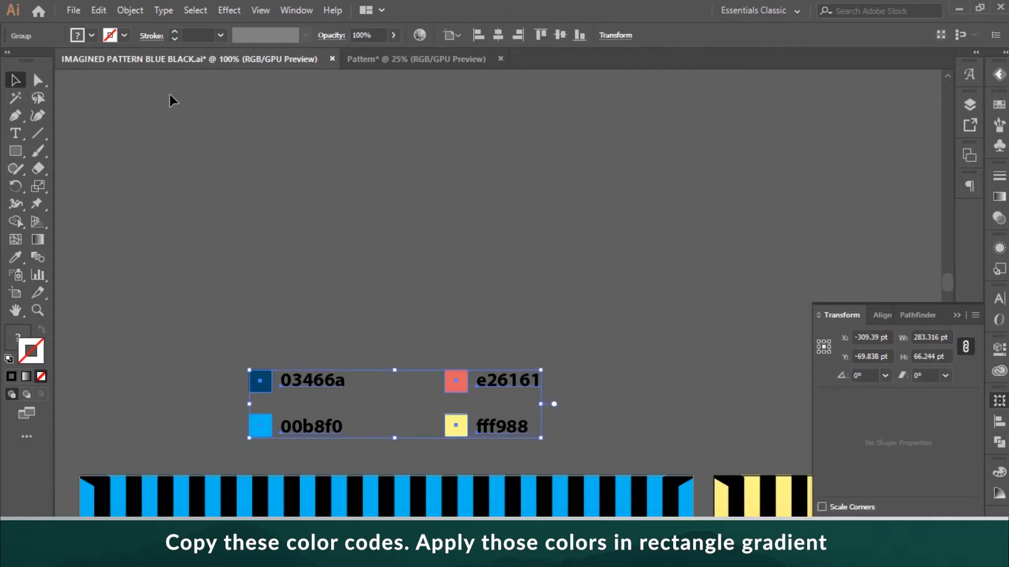
left_click(99, 10)
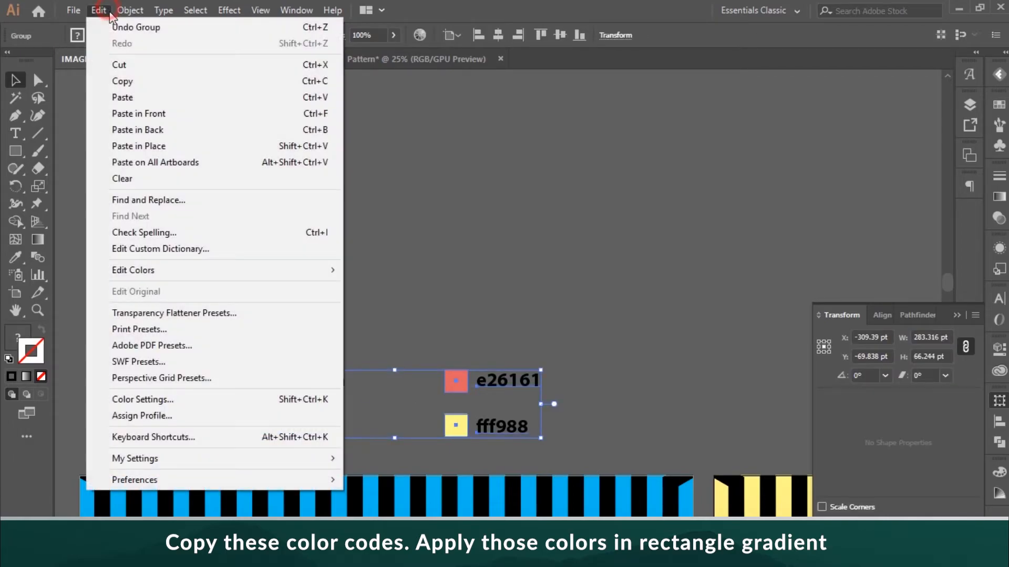
left_click(161, 81)
- Paste the color-code group into the Pattern document and place it on the empty canvas to the right of the artboard
left_click(419, 52)
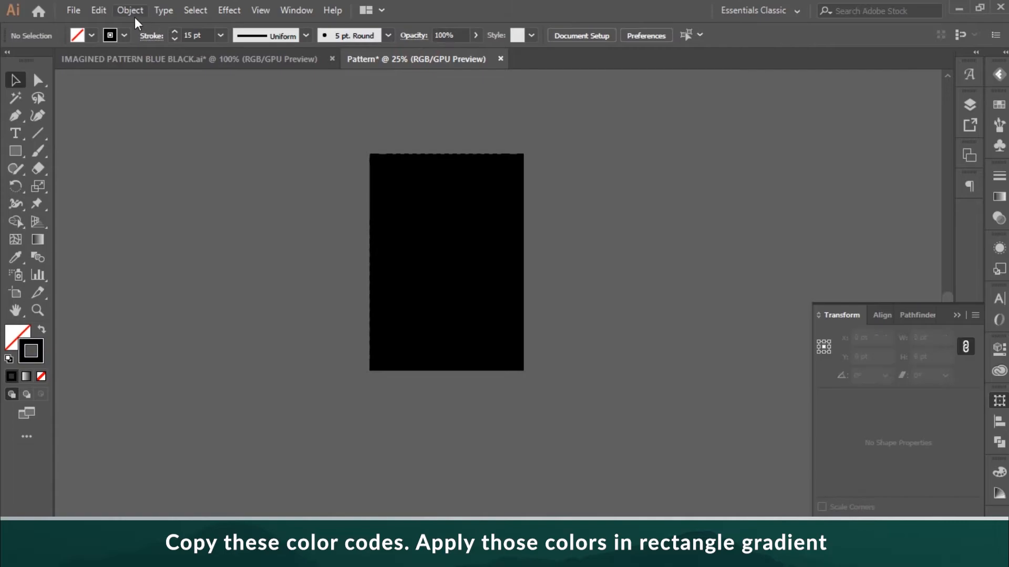
left_click(111, 13)
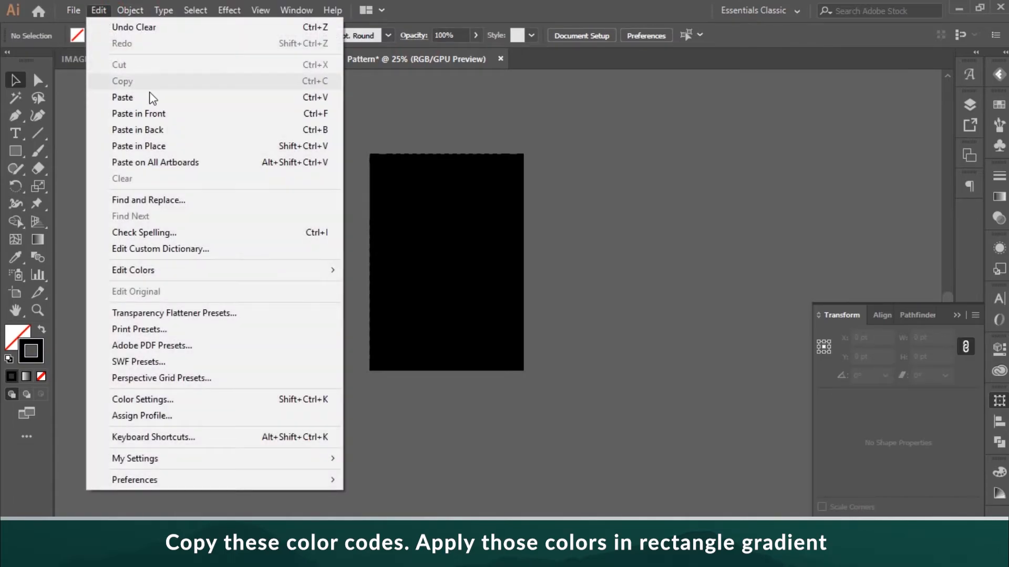
left_click(149, 97)
left_click_drag(470, 305, 572, 242)
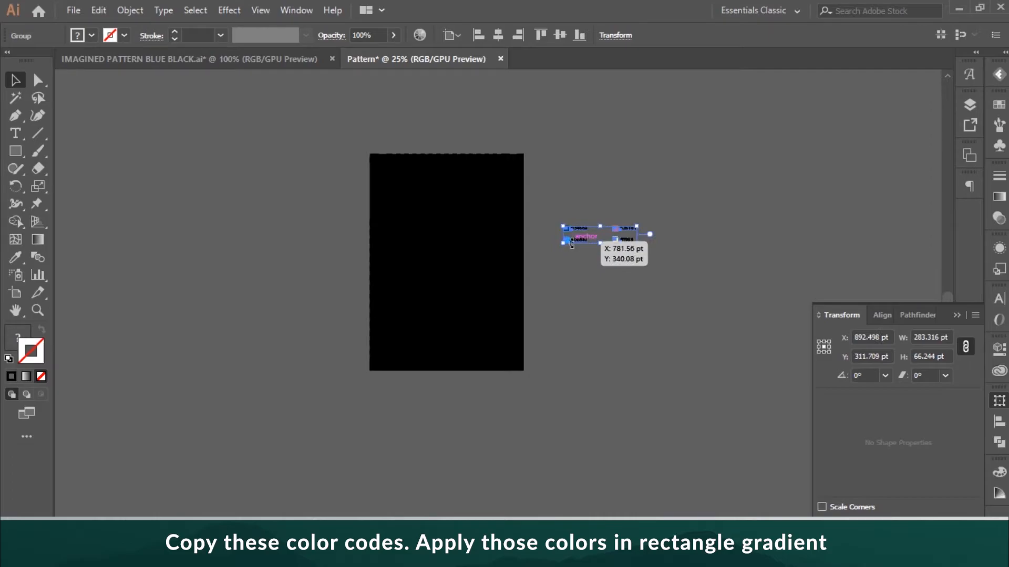
left_click(632, 294)
- Select the black rectangle over the artboard and open the gradient settings
scroll(633, 295, "up", 1)
scroll(583, 247, "up", 1)
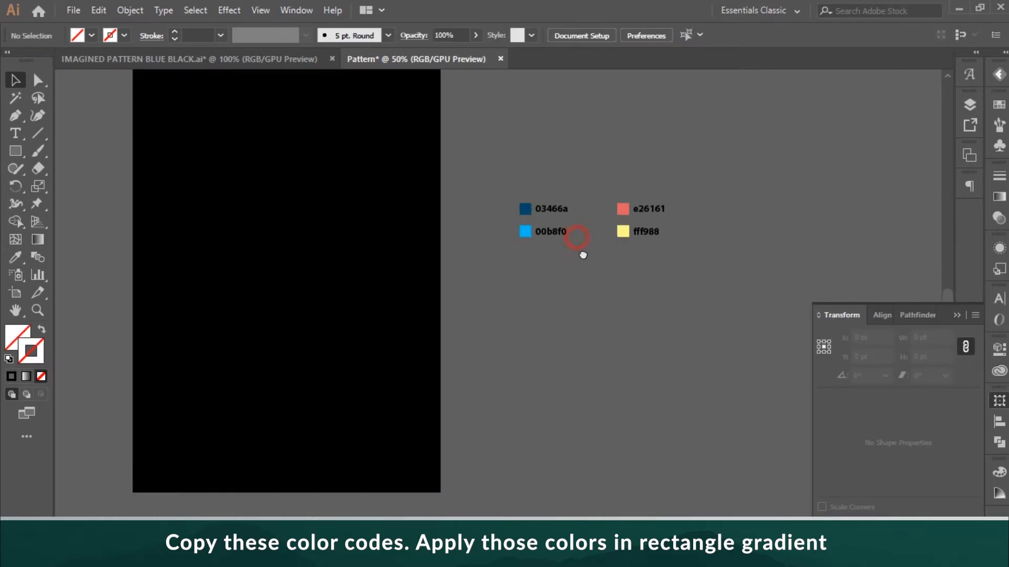
left_click(407, 257)
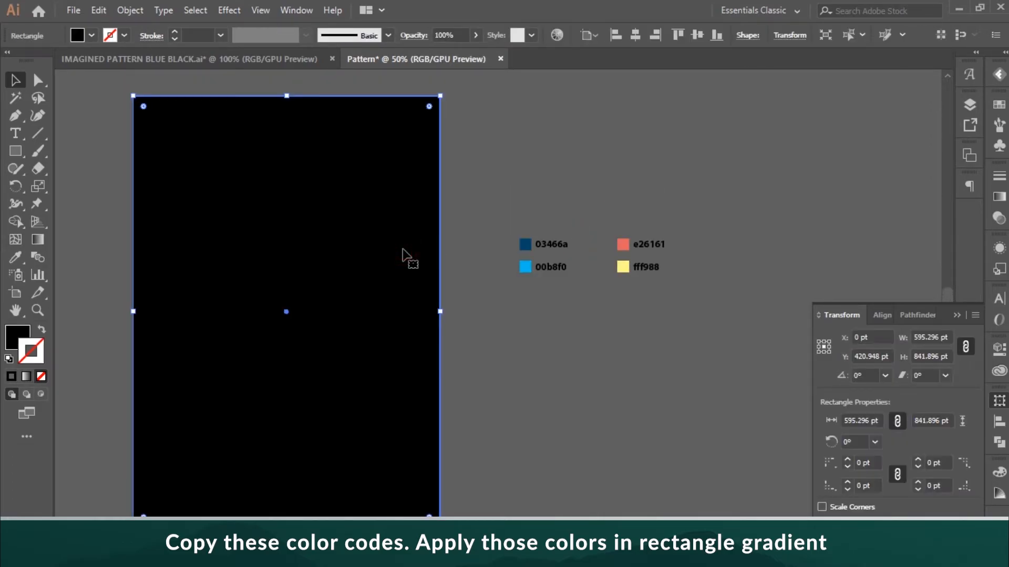
left_click(959, 315)
left_click(998, 203)
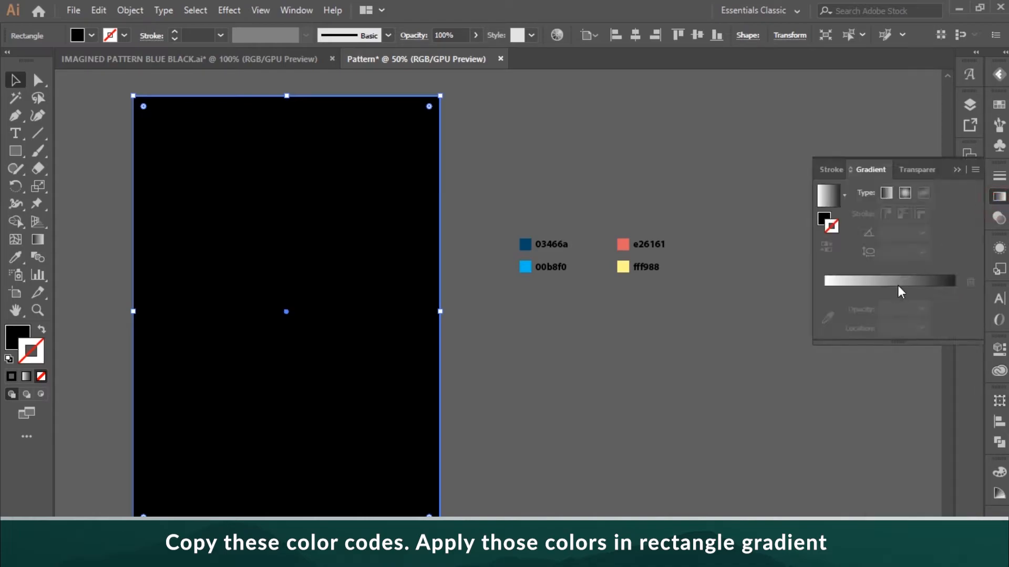
left_click(887, 284)
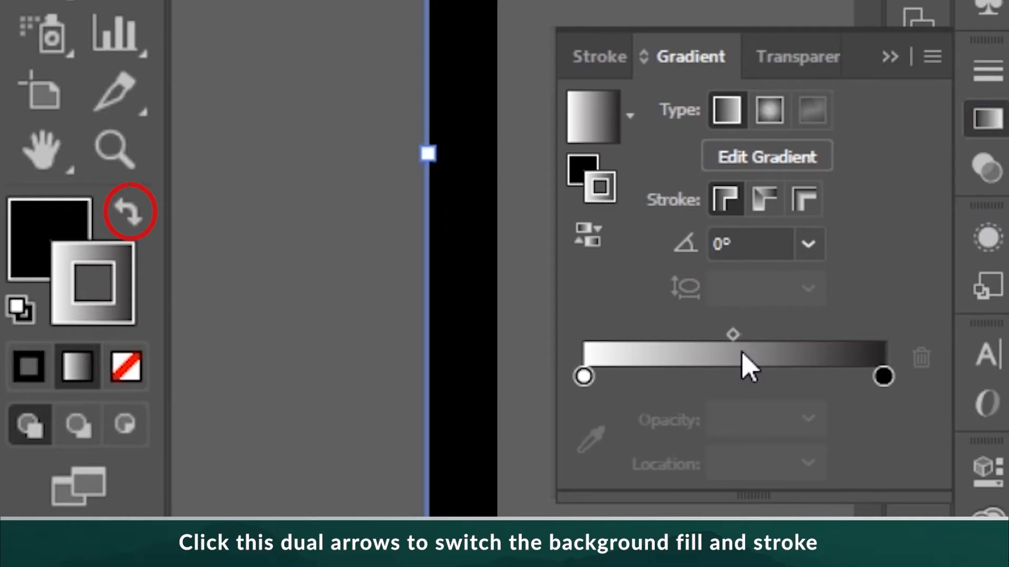
left_click(125, 368)
left_click(126, 216)
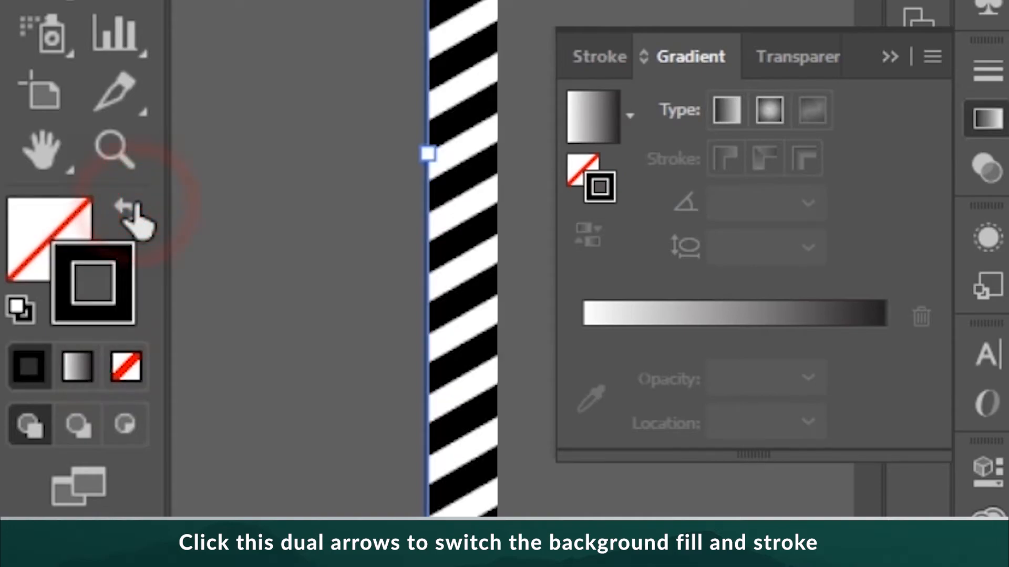
left_click(127, 215)
- Apply the white-to-black linear gradient to the rectangle's fill and set its angle to 90°
left_click(46, 232)
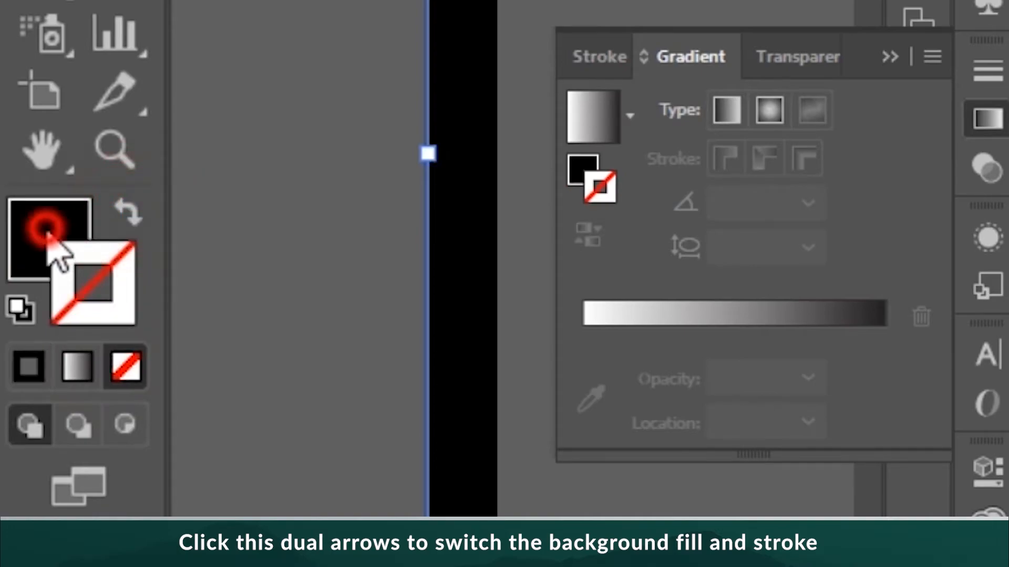
left_click(984, 128)
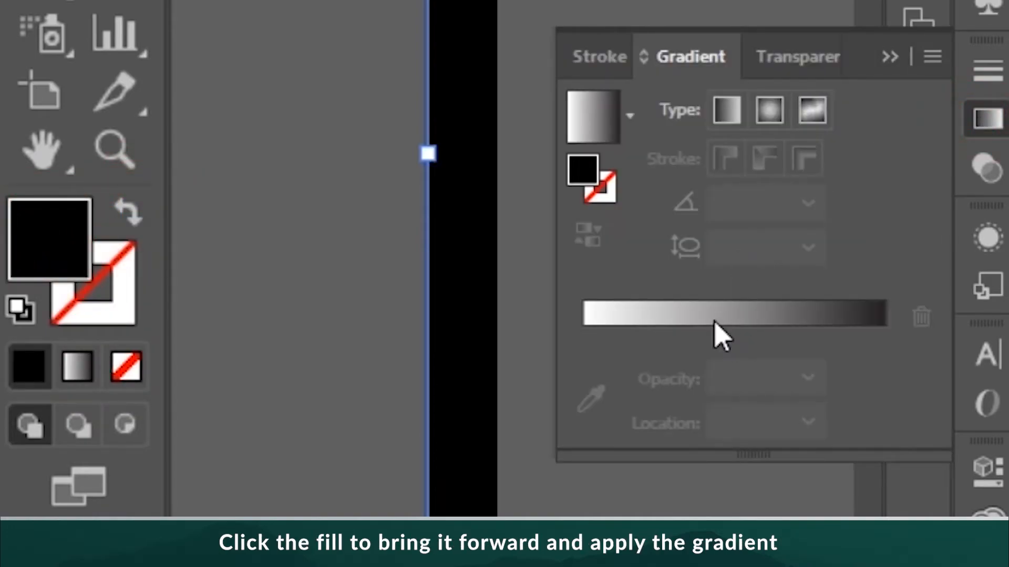
left_click(719, 336)
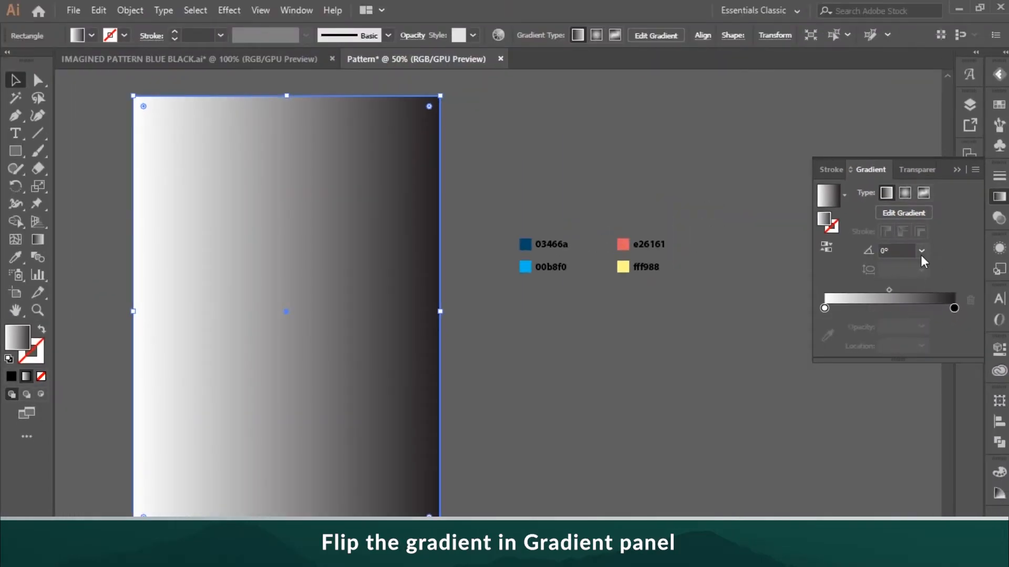
left_click(921, 251)
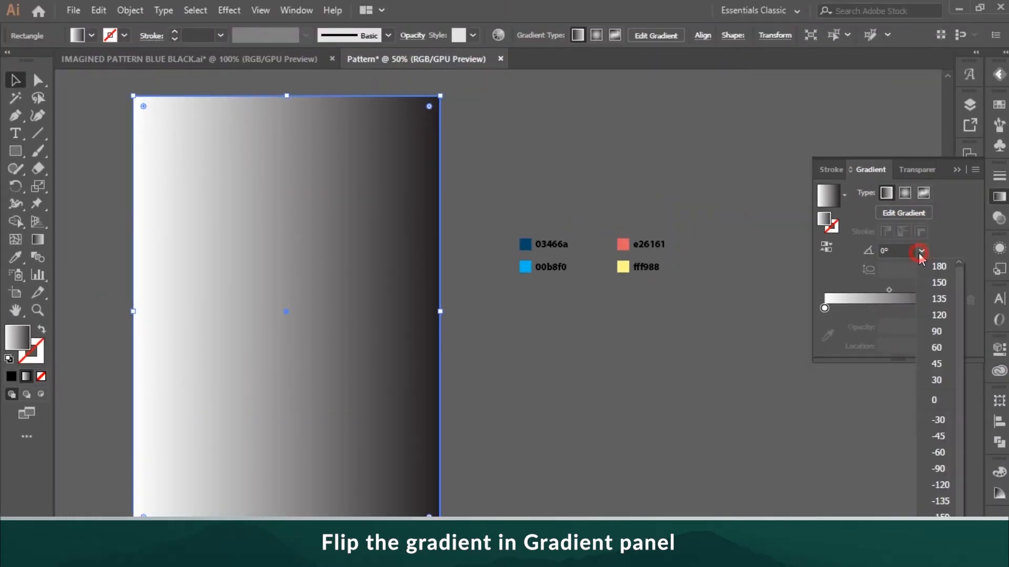
left_click(935, 330)
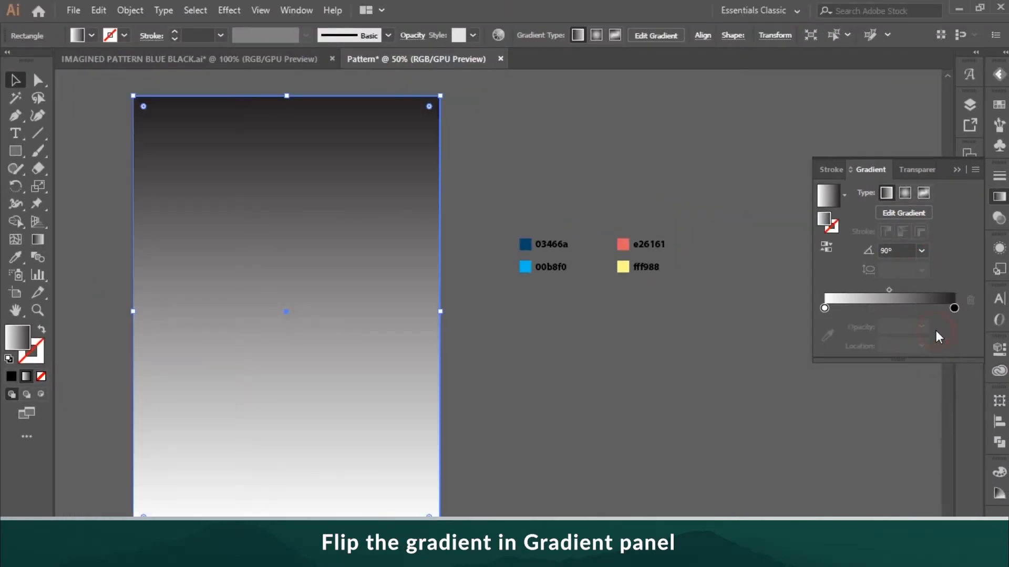
- Color the rectangle's gradient by sampling the 00b8f0 swatch for the end stop and the 03466a swatch for the start stop
double_click(954, 309)
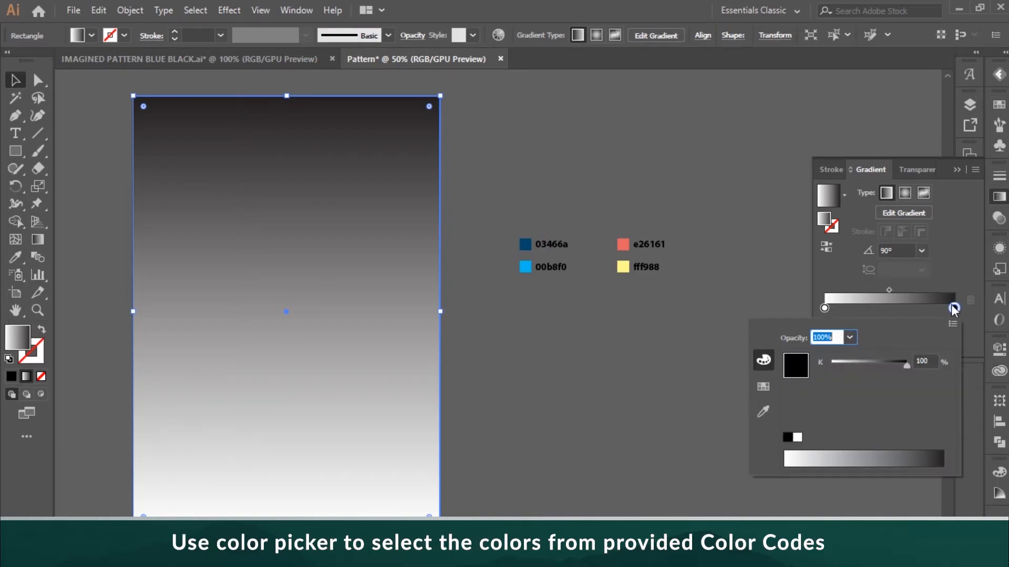
left_click(762, 412)
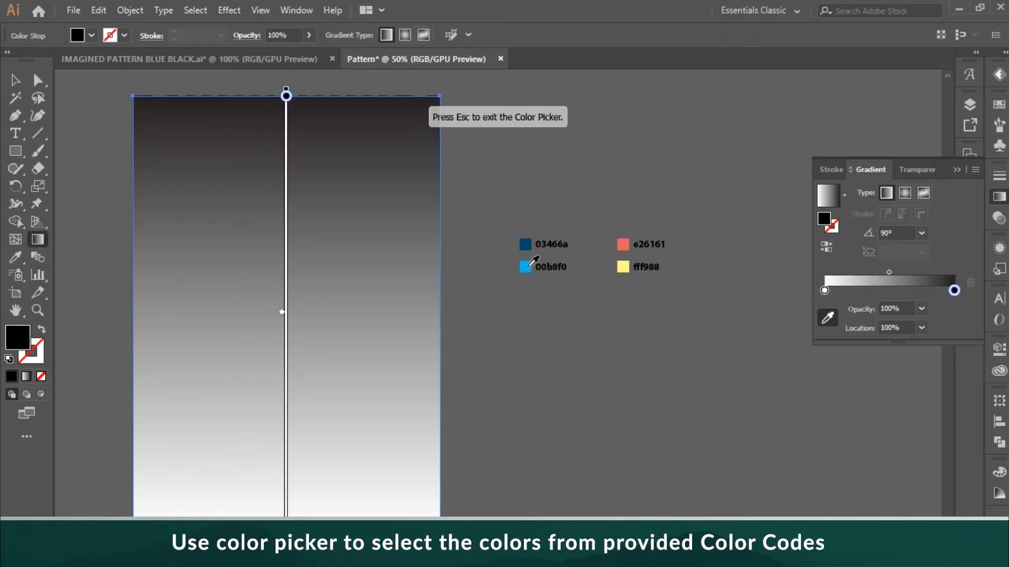
left_click(528, 266)
double_click(825, 290)
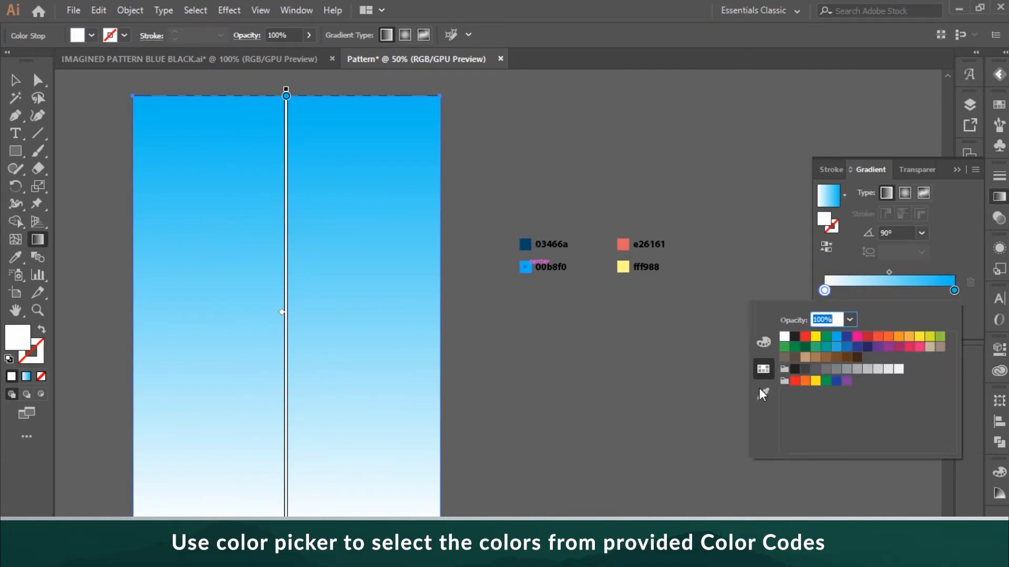
left_click(760, 390)
left_click(526, 244)
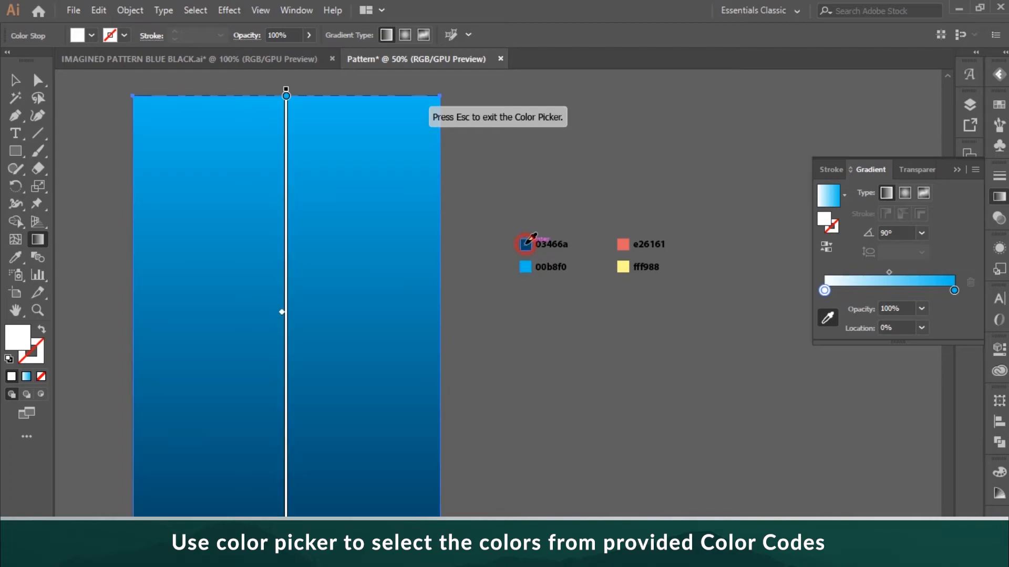
left_click(16, 82)
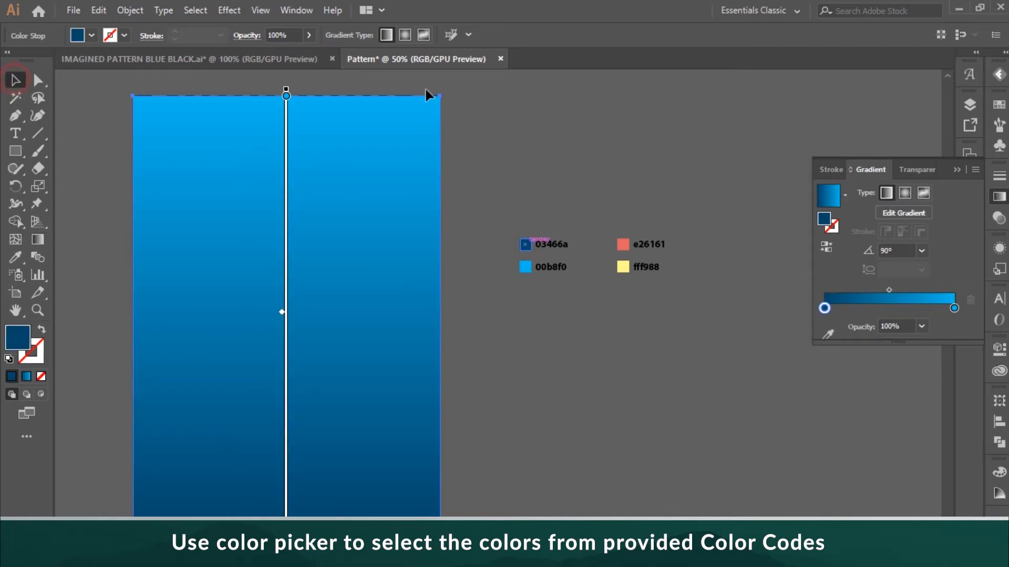
- Send the blue gradient rectangle to the back, behind the clipped stripe pattern, and deselect it
right_click(219, 223)
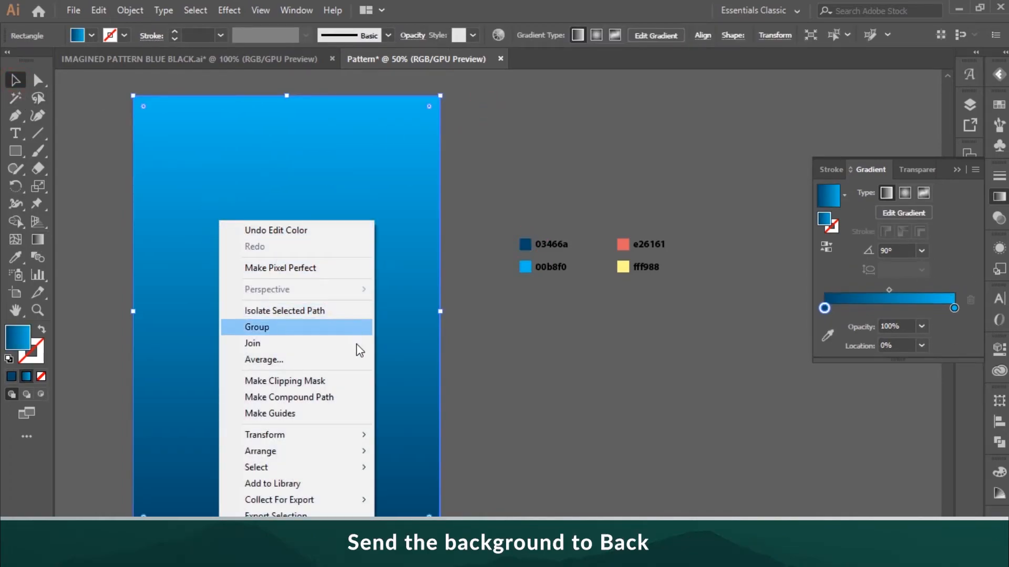
mouse_move(366, 461)
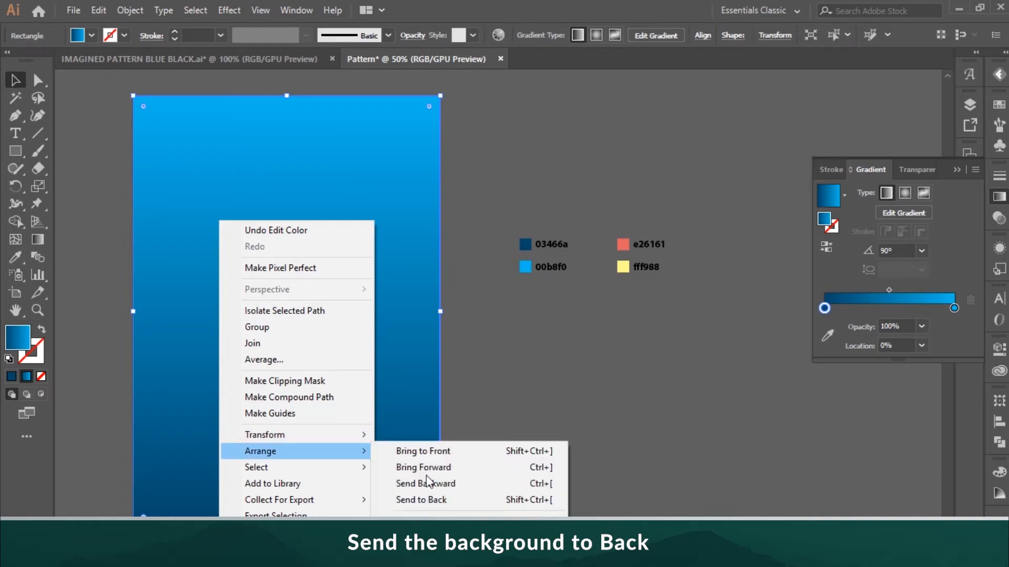
left_click(463, 498)
left_click(657, 415)
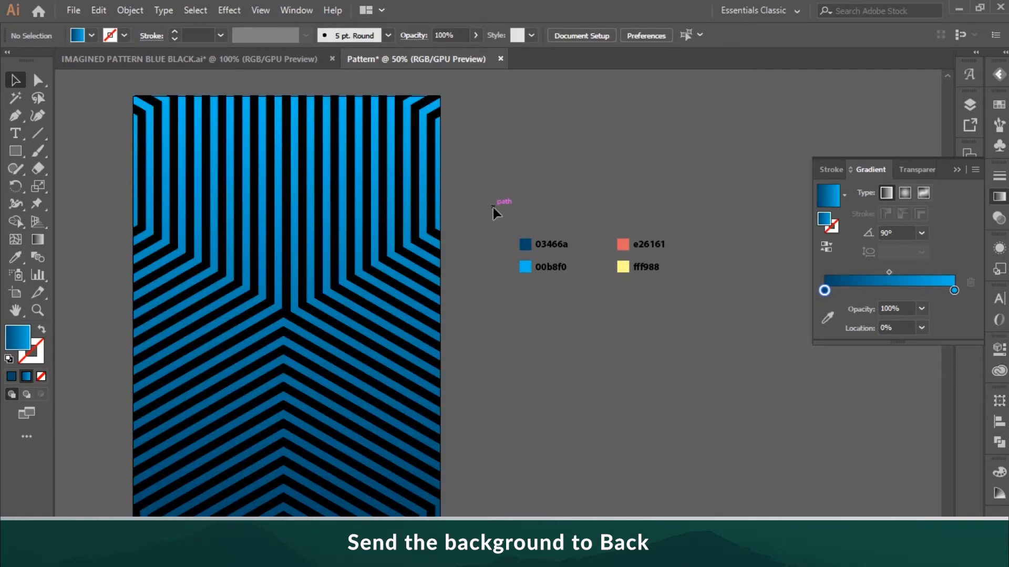
- Move the color-code group up and farther away from the pattern, and add a second artboard to the document
left_click(525, 267)
left_click_drag(526, 267, 711, 102)
left_click(713, 171)
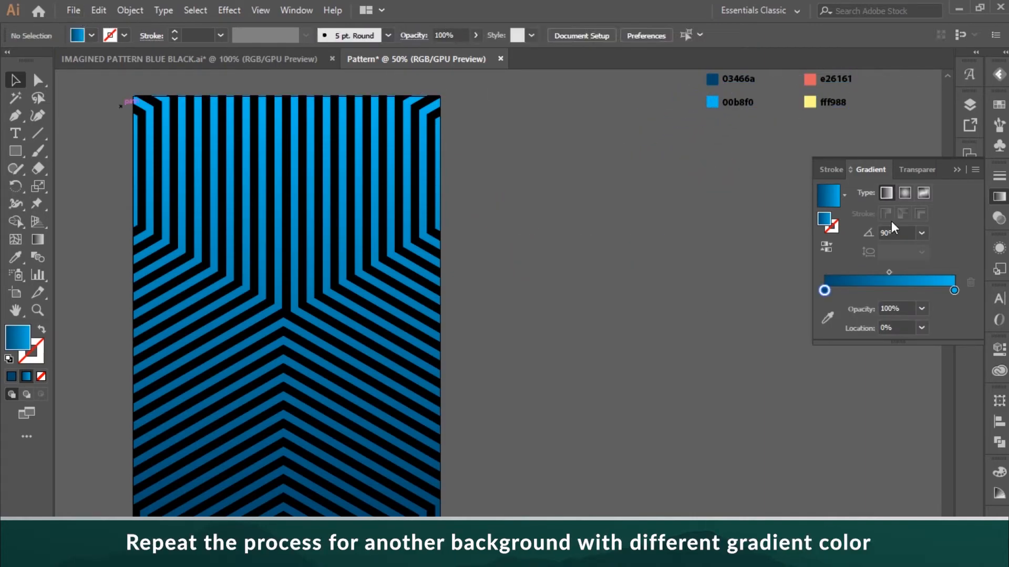
left_click(969, 156)
left_click(910, 501)
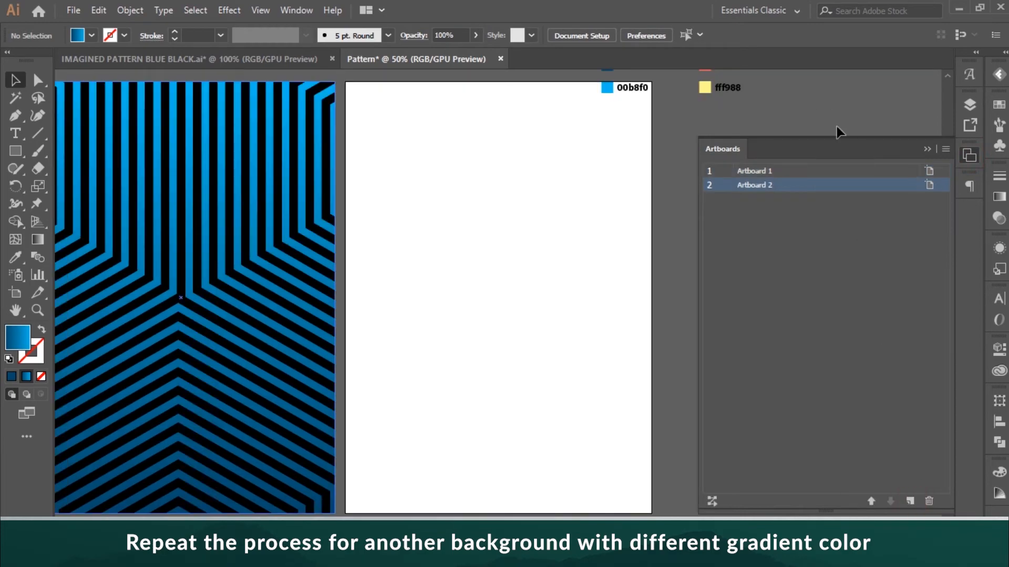
left_click(931, 147)
- Move the color-code group onto the empty canvas just above the second artboard
left_click_drag(943, 294, 947, 289)
left_click(631, 230)
left_click_drag(630, 230, 562, 191)
left_click(568, 287)
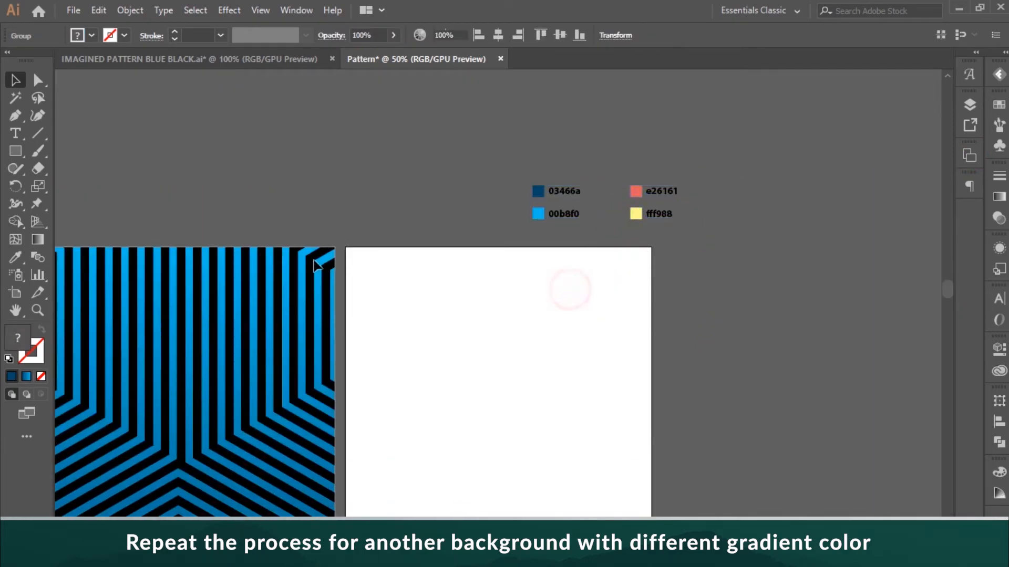
- Copy the blue gradient rectangle, paste it in front, and move the copy onto the second artboard
left_click(305, 256)
left_click(98, 10)
left_click(153, 81)
left_click(98, 10)
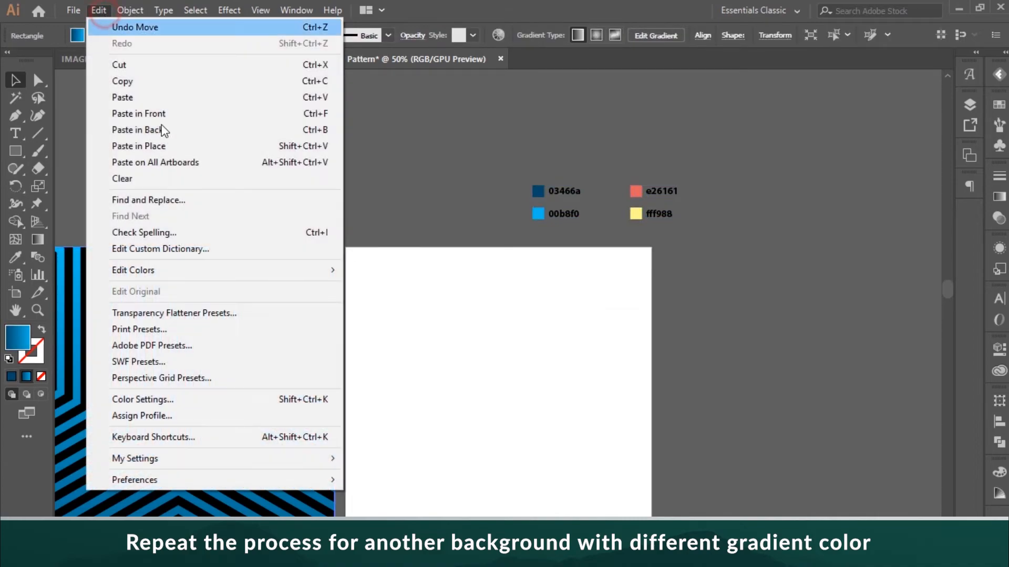
left_click(157, 113)
left_click_drag(198, 326, 512, 351)
- Recolor the copied rectangle's gradient stops with the sampled fff988 and e26161 swatches, and reverse the gradient so yellow is at the top
left_click(998, 197)
left_click(827, 337)
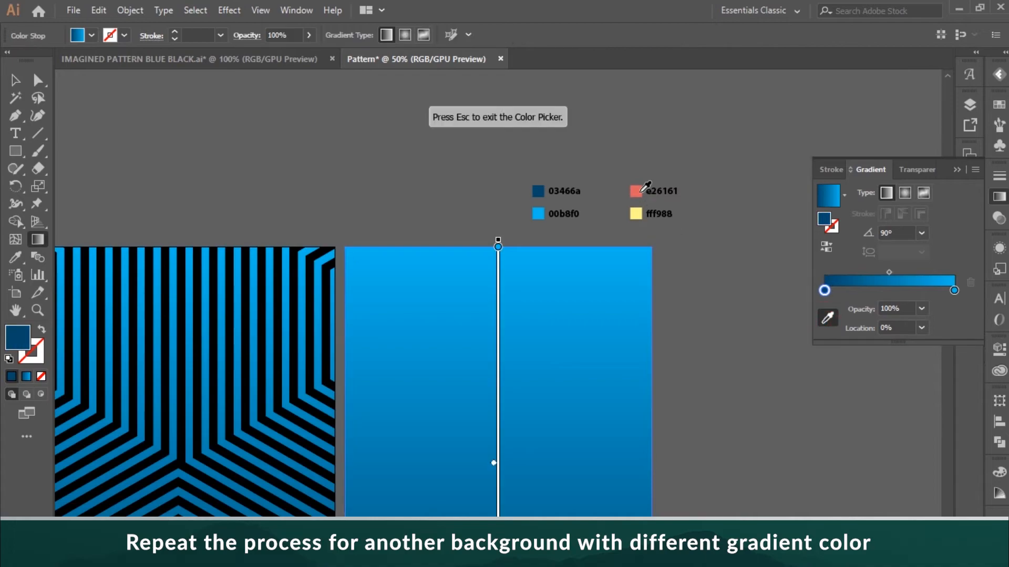
left_click(638, 211)
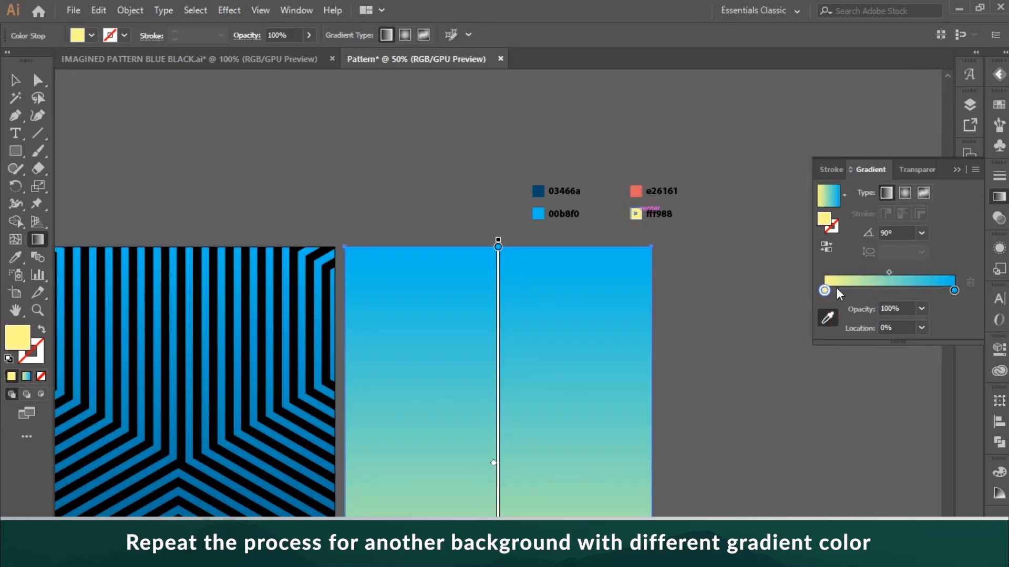
left_click(954, 291)
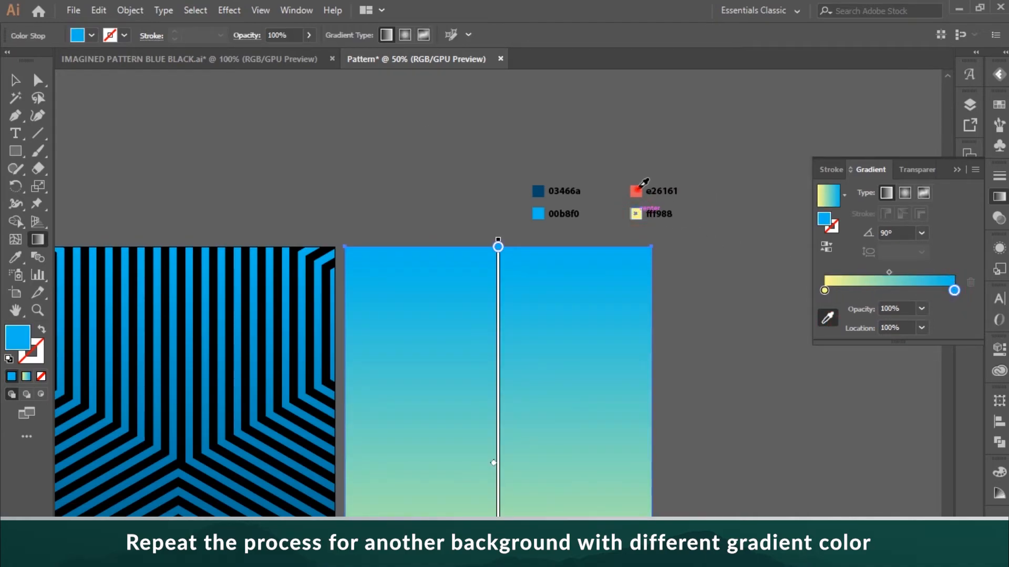
left_click(207, 58)
left_click(429, 57)
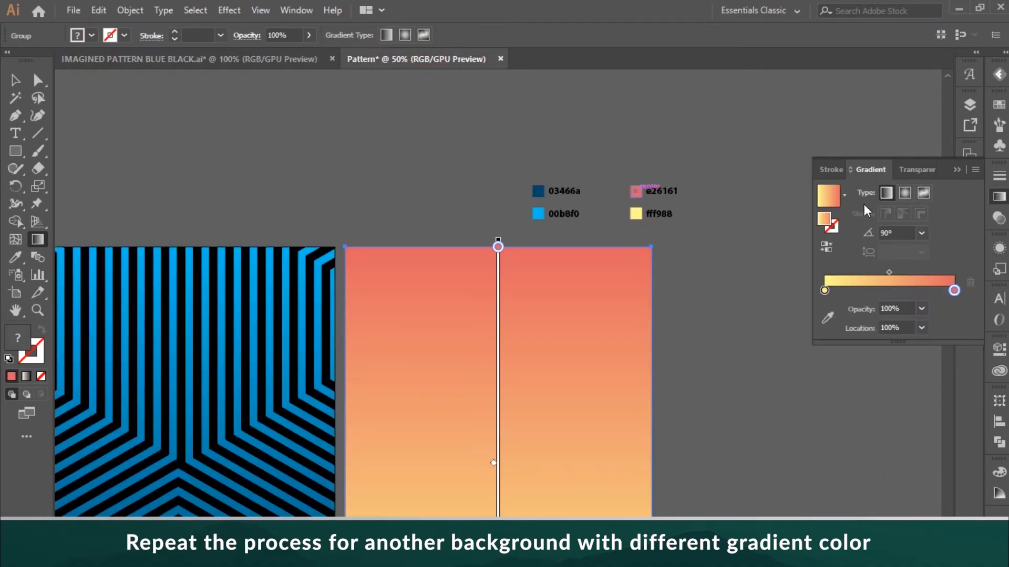
left_click(828, 252)
left_click(14, 79)
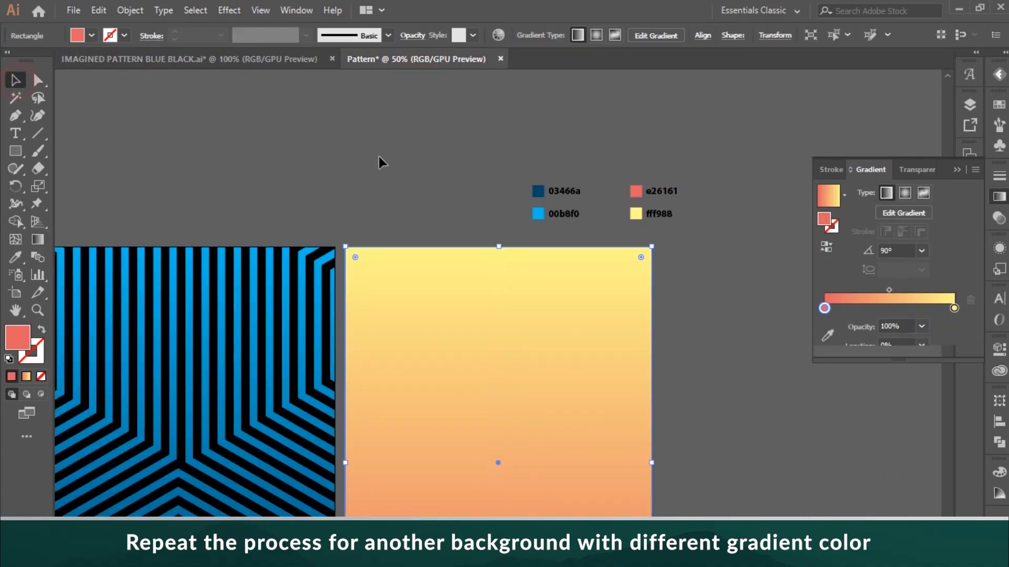
- Deselect the gradient rectangle and unlock all objects to free the clipped pattern group
left_click(381, 159)
left_click(130, 10)
left_click(285, 310)
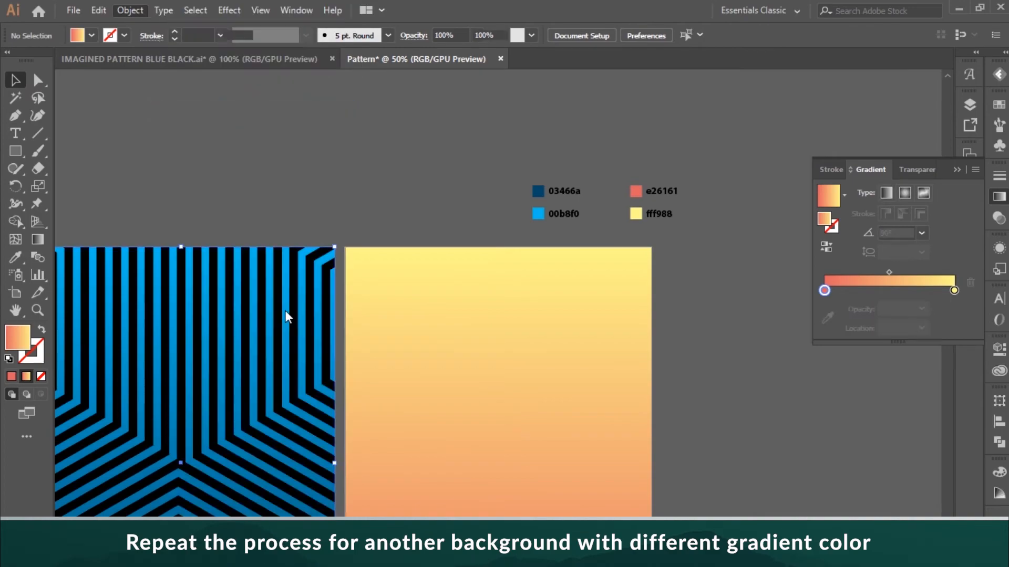
- Copy the clipped stripe pattern group, paste it in front, and move the copy over the yellow-red gradient on the second artboard
left_click(254, 270)
left_click(245, 259)
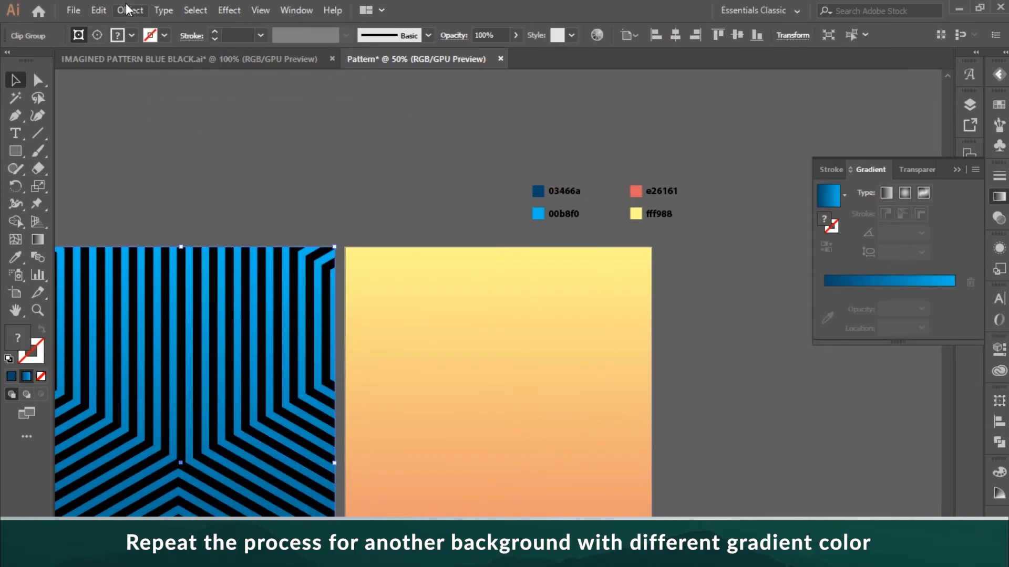
left_click(100, 10)
left_click(157, 77)
left_click(99, 10)
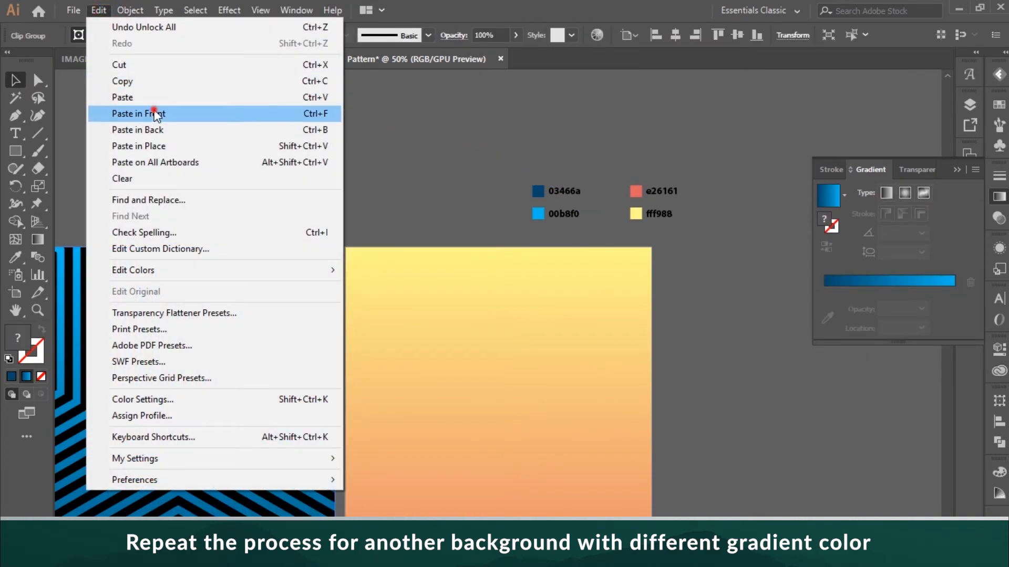
left_click(157, 108)
left_click(169, 274)
left_click_drag(289, 270, 487, 277)
- Center the copied pattern group horizontally and vertically on the second artboard, then deselect it
left_click(604, 276)
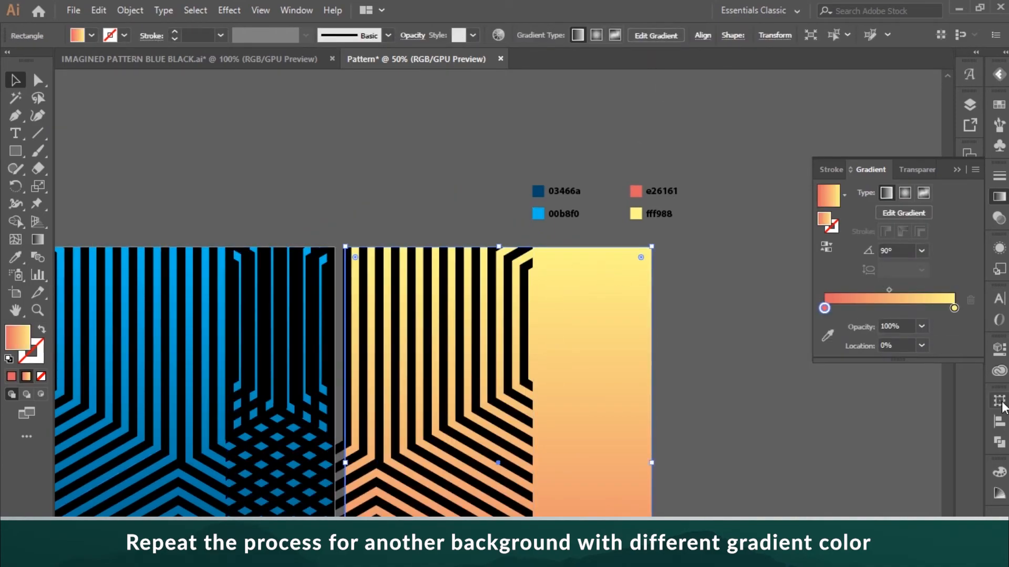
left_click(998, 423)
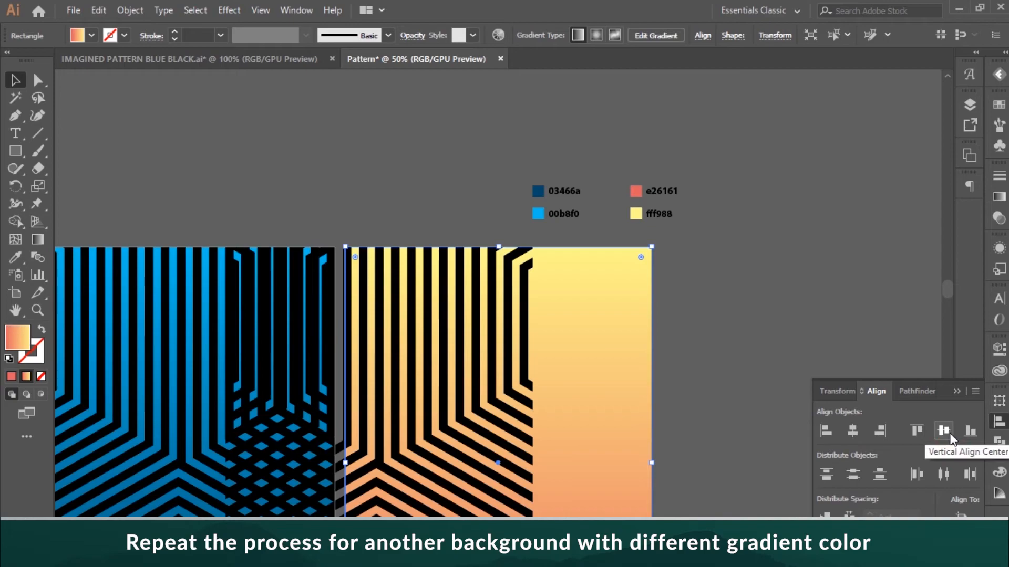
left_click(930, 503)
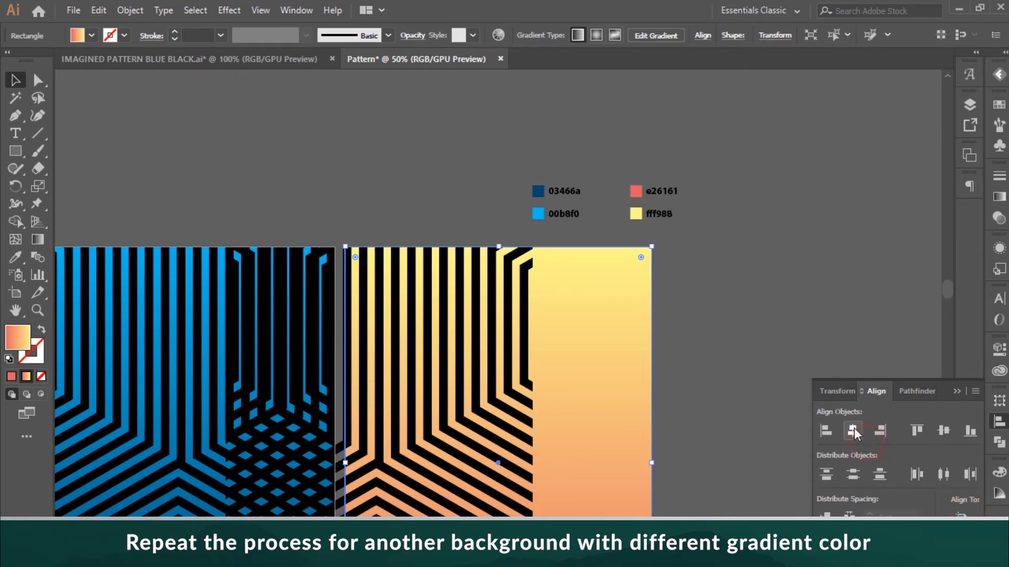
left_click(719, 236)
left_click(497, 311)
left_click(852, 432)
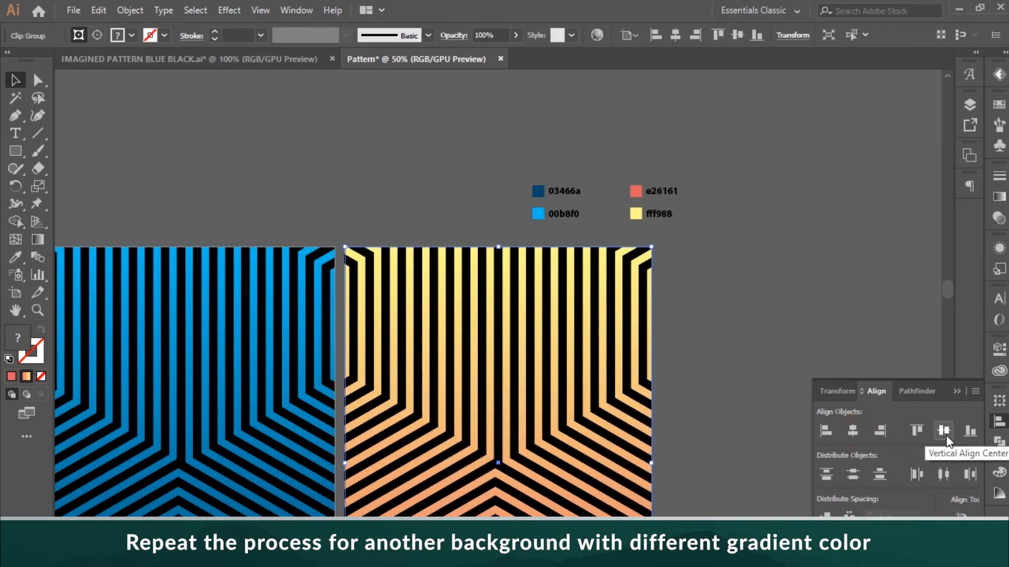
left_click(944, 433)
left_click(724, 249)
scroll(724, 254, "down", 2)
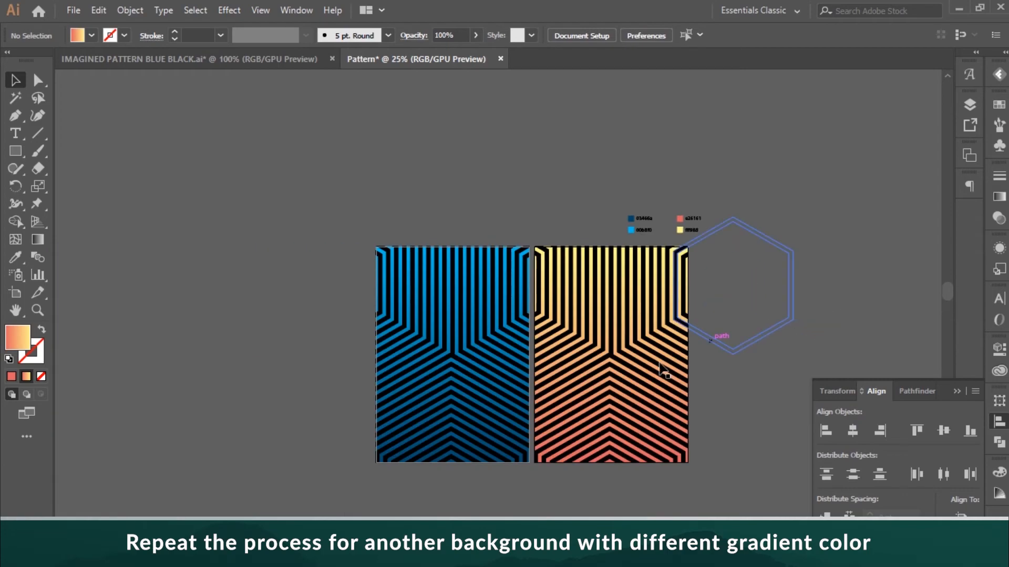
scroll(518, 215, "up", 2)
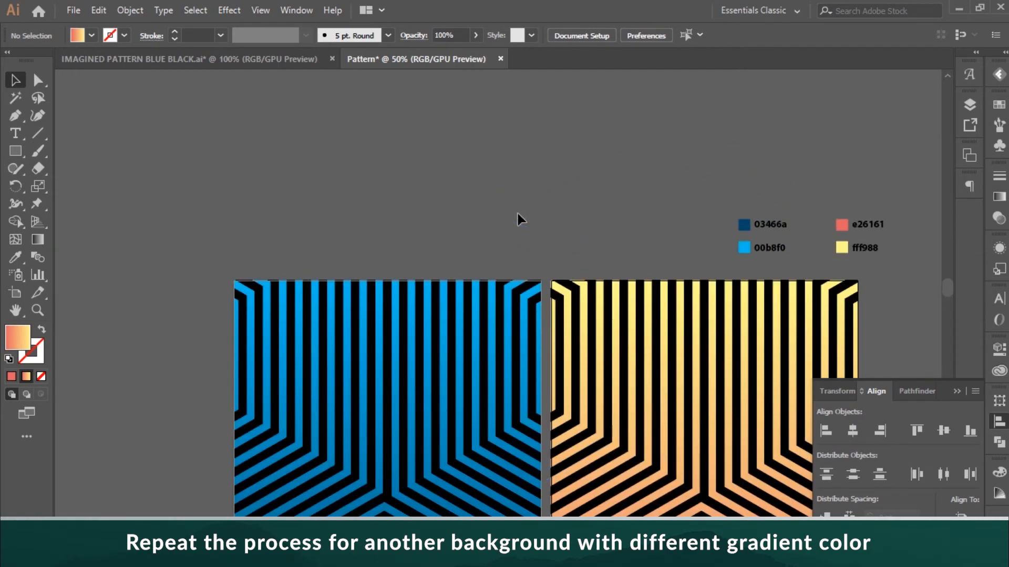
left_click_drag(518, 215, 507, 45)
scroll(687, 347, "down", 1)
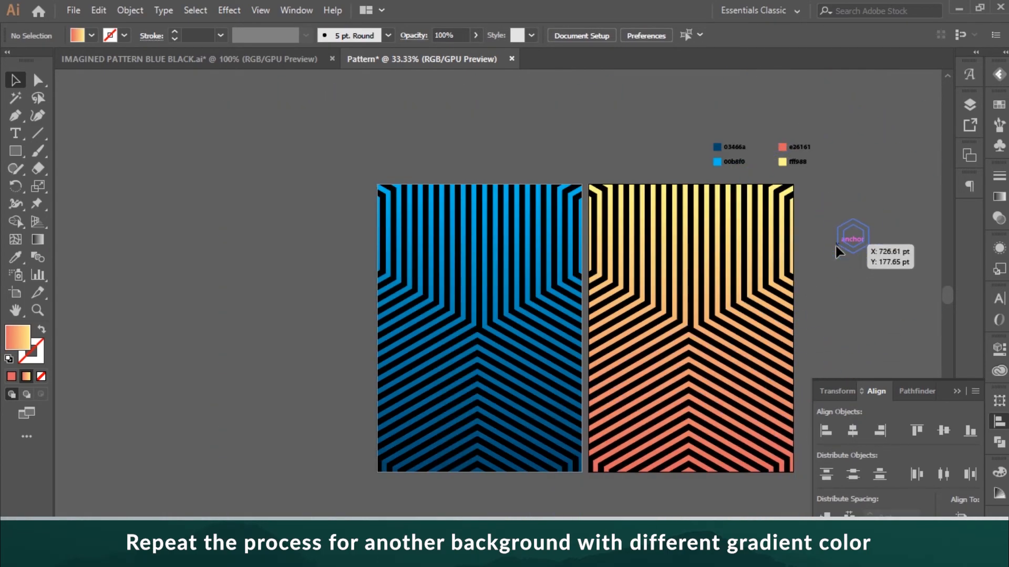